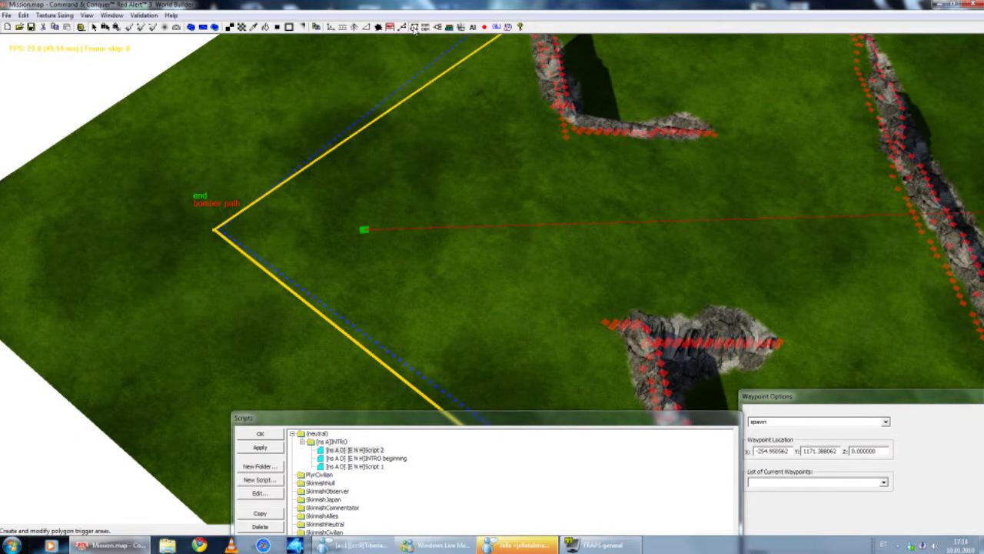
Step: Switch the map to the top-down view around the end of the bomber path
{"action": "right_click_drag", "start_coordinate": [469, 156], "coordinate": [460, 181]}
{"action": "middle_click_drag", "start_coordinate": [459, 181], "coordinate": [473, 148]}
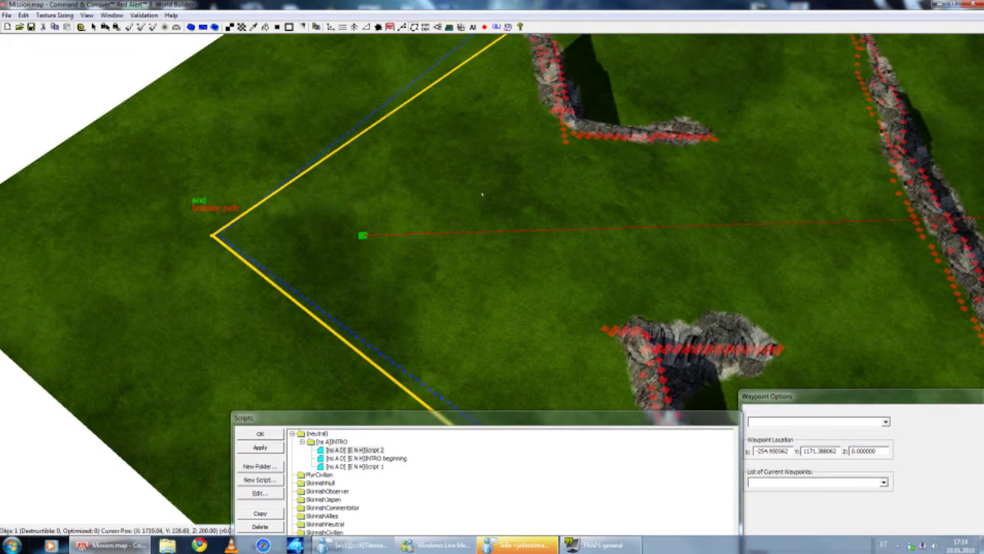
{"action": "right_click", "coordinate": [408, 184]}
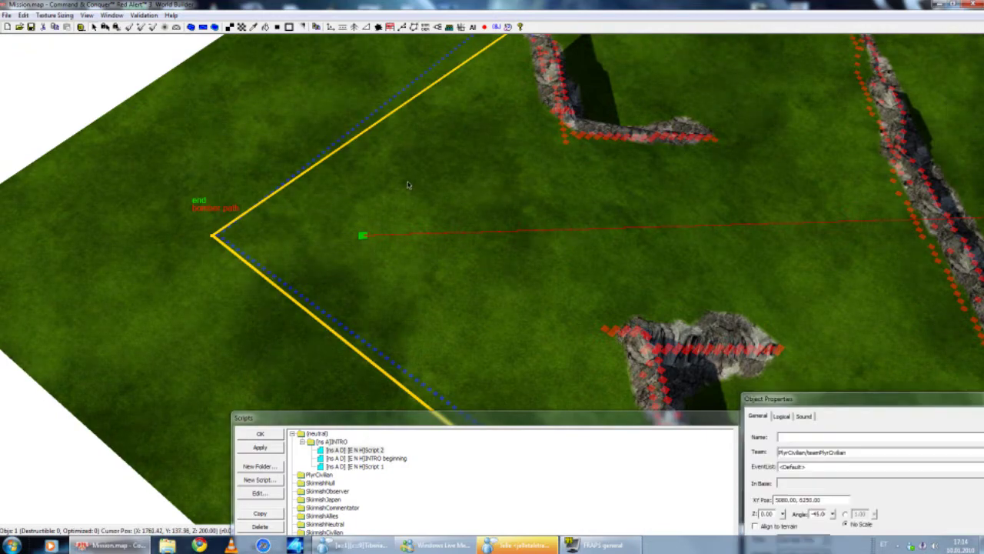
{"action": "middle_click", "coordinate": [407, 184]}
{"action": "middle_click", "coordinate": [408, 184]}
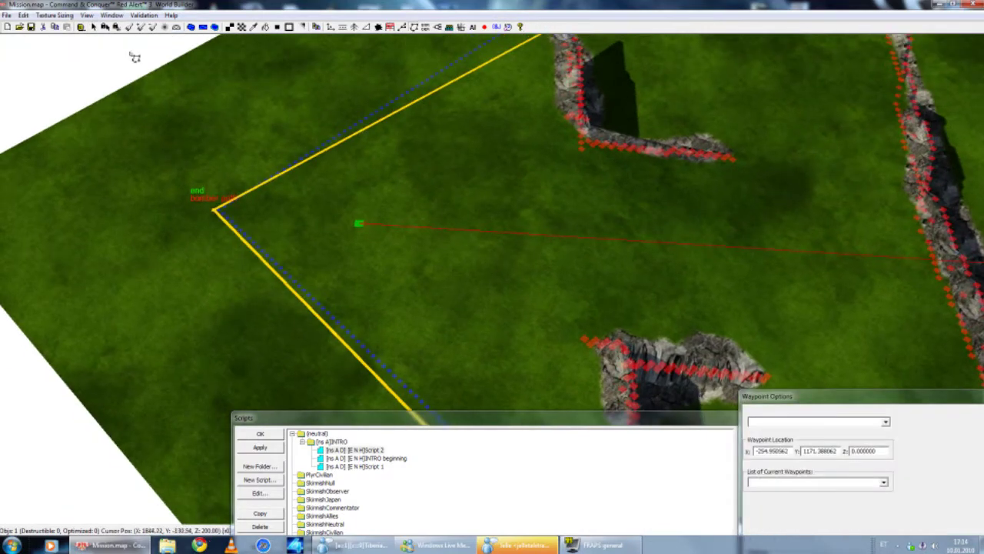
{"action": "left_click", "coordinate": [87, 16]}
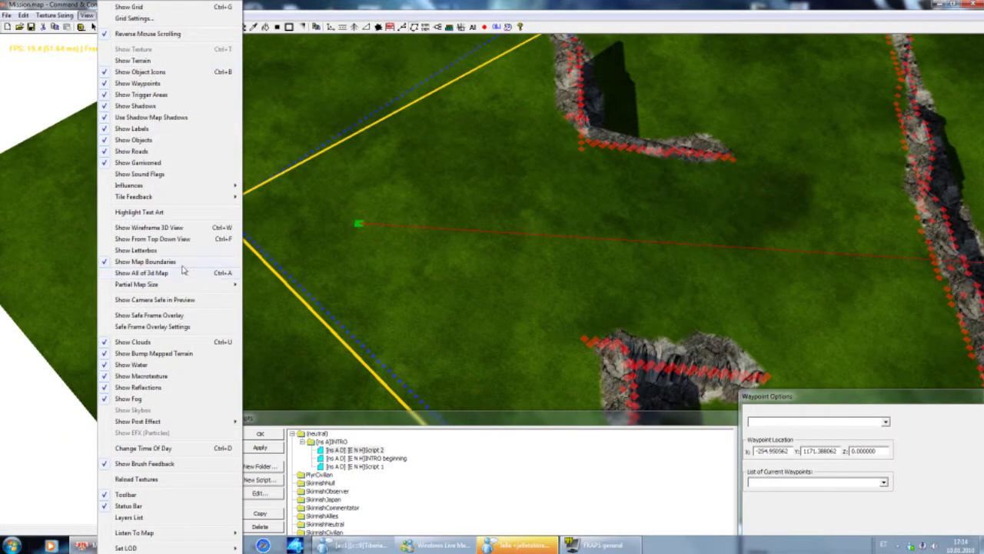
{"action": "left_click", "coordinate": [138, 239]}
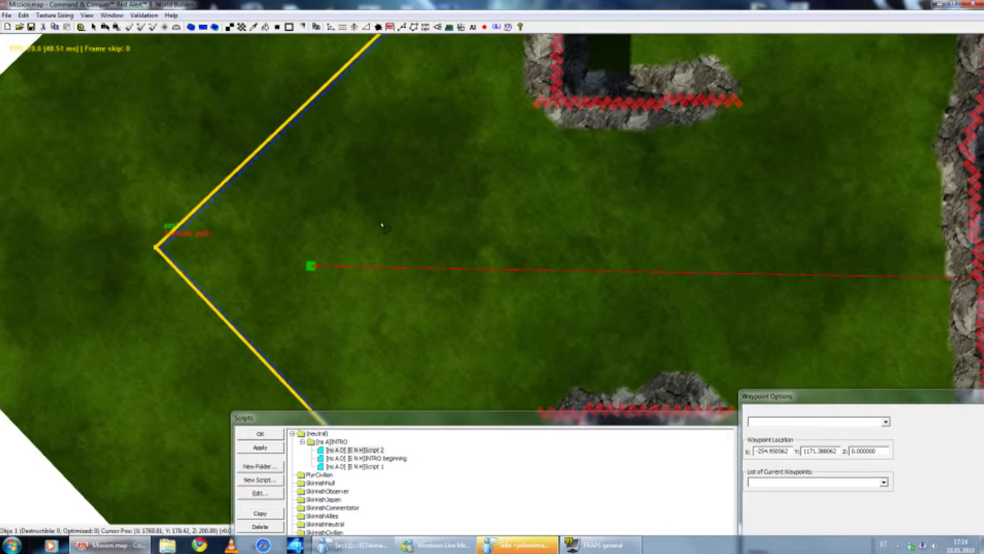
Step: Draw a four-cornered polygon trigger area across the bomber path, between its end waypoint and the two cliffs
{"action": "scroll", "coordinate": [382, 238], "scroll_direction": "down", "scroll_amount": 3}
{"action": "mouse_move", "coordinate": [538, 284]}
{"action": "middle_mouse_down"}
{"action": "mouse_move", "coordinate": [554, 286]}
{"action": "mouse_move", "coordinate": [544, 289]}
{"action": "middle_mouse_up"}
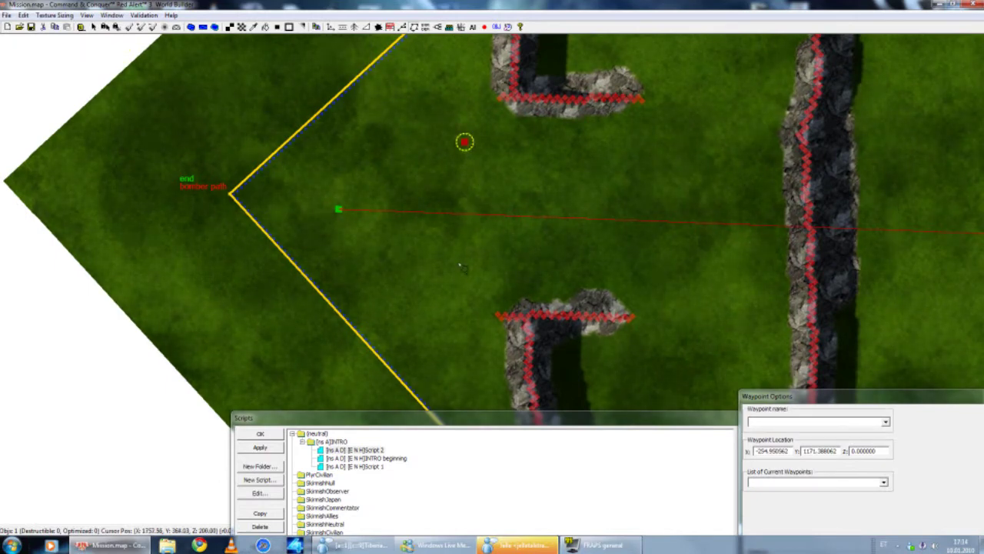
{"action": "left_click_drag", "start_coordinate": [465, 142], "coordinate": [456, 294]}
{"action": "left_click", "coordinate": [367, 289]}
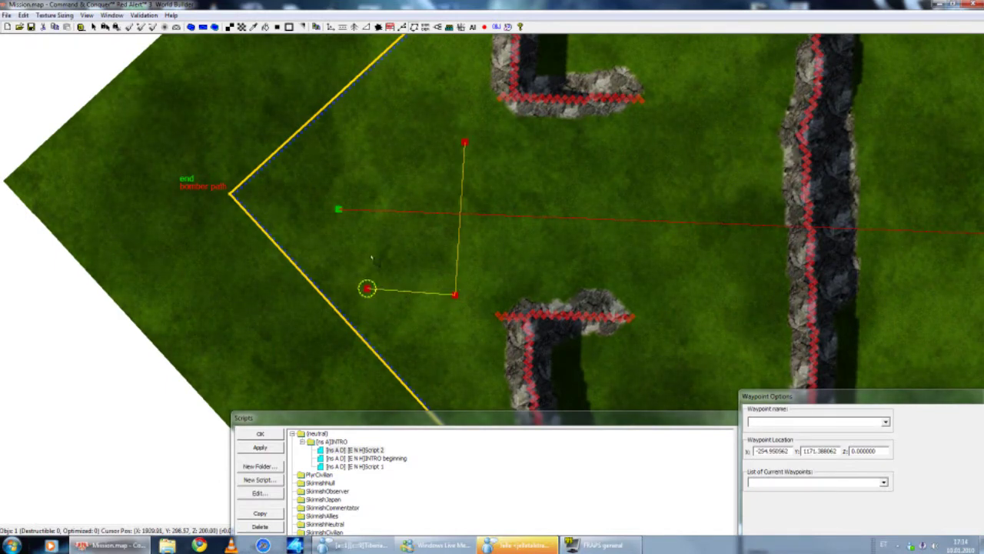
{"action": "left_click", "coordinate": [381, 137]}
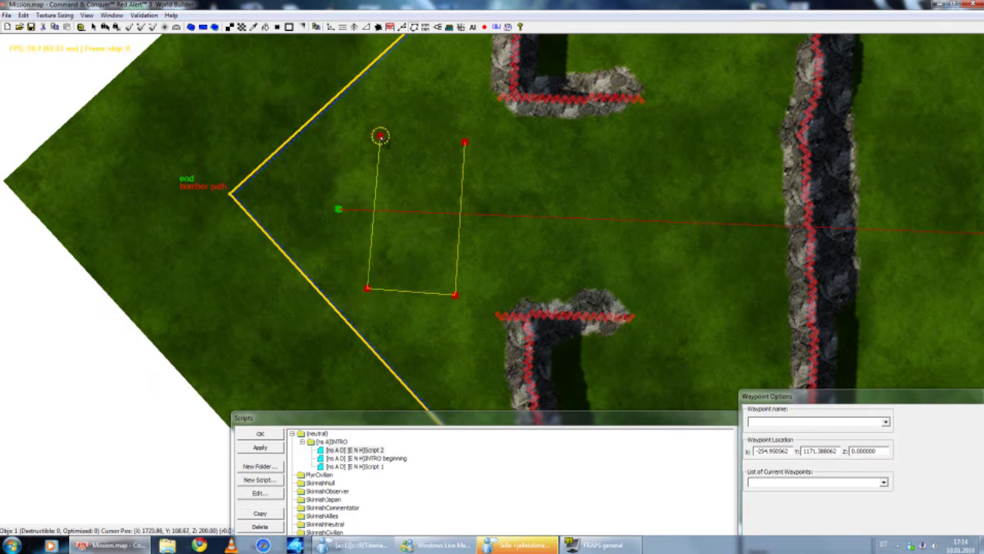
{"action": "right_click", "coordinate": [444, 109]}
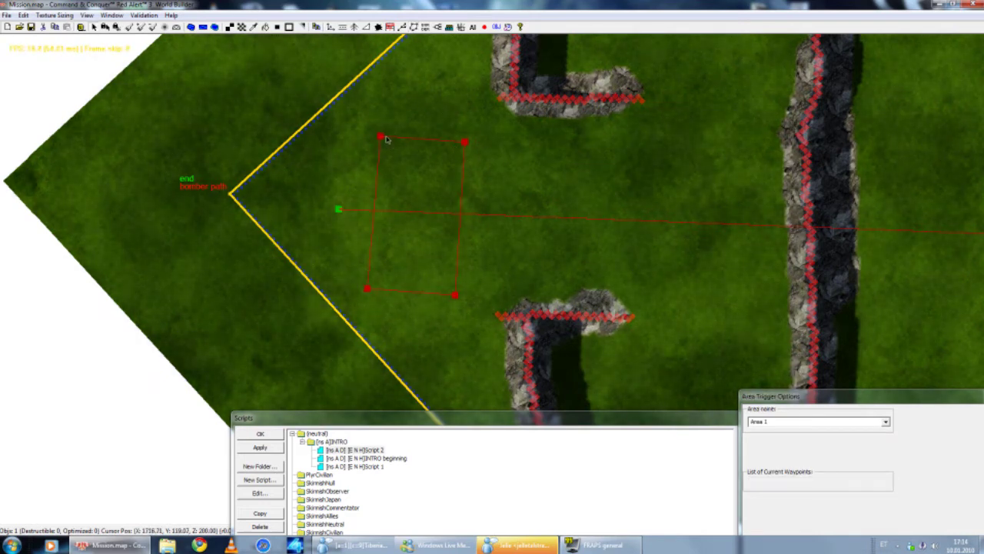
Step: Name the trigger area "drop area" and adjust its upper corner nearest the map edge
{"action": "left_click_drag", "start_coordinate": [380, 137], "coordinate": [370, 138]}
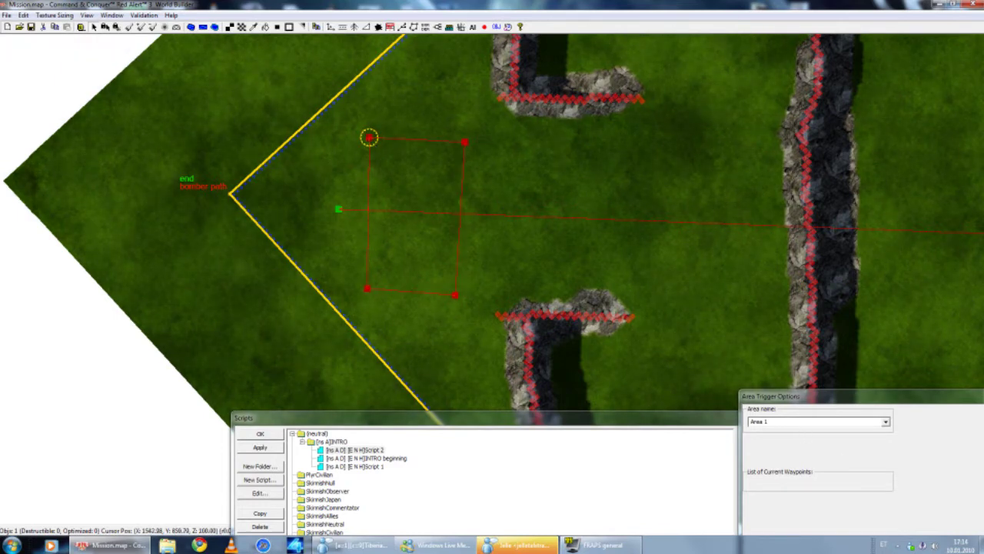
{"action": "left_click_drag", "start_coordinate": [773, 422], "coordinate": [725, 410]}
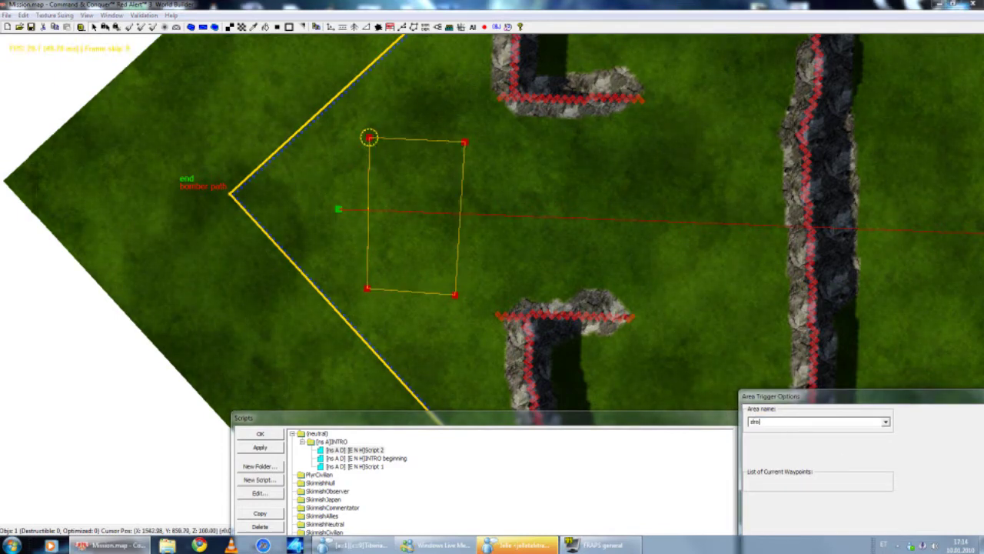
{"action": "left_click", "coordinate": [722, 352]}
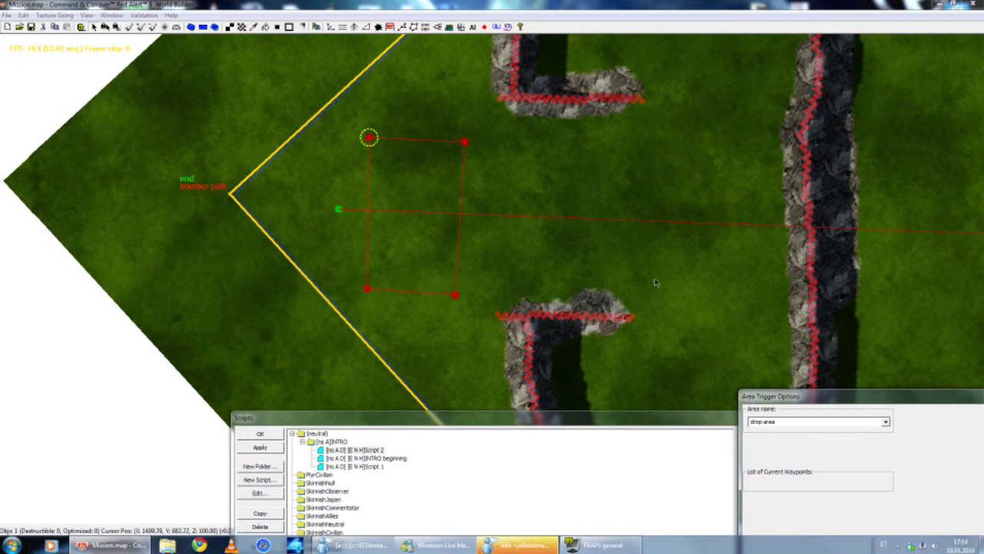
{"action": "left_click", "coordinate": [504, 170]}
{"action": "left_click_drag", "start_coordinate": [369, 138], "coordinate": [374, 137]}
{"action": "left_click", "coordinate": [531, 180]}
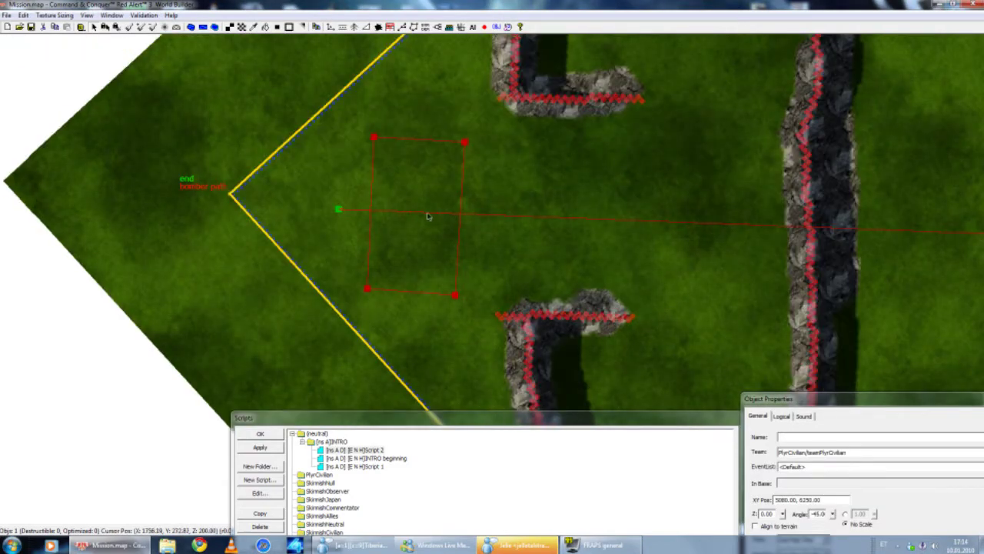
Step: Create a new script in the INTRO folder, keeping the script windows clear of the trigger area
{"action": "middle_click_drag", "start_coordinate": [501, 238], "coordinate": [436, 14]}
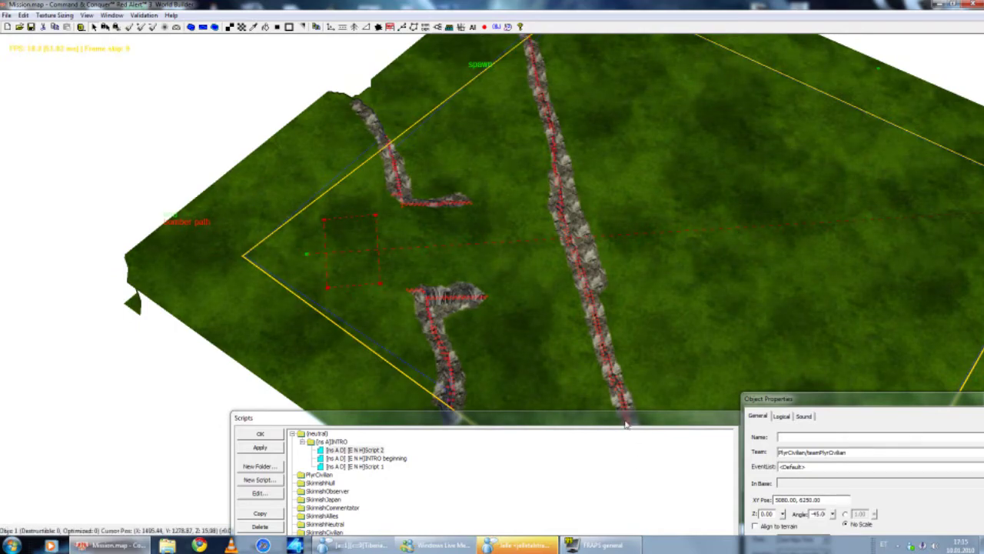
{"action": "left_click_drag", "start_coordinate": [575, 419], "coordinate": [871, 106]}
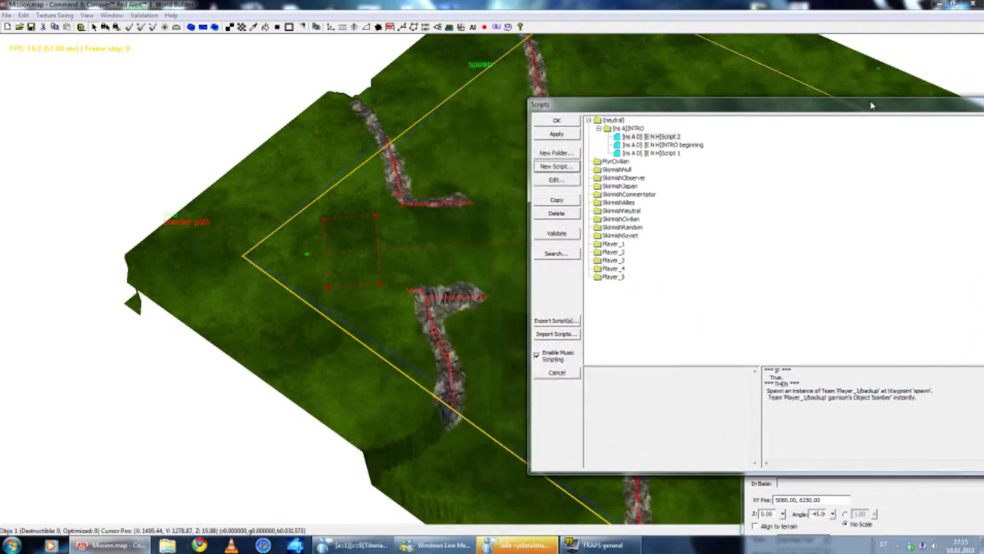
{"action": "scroll", "coordinate": [422, 149], "scroll_direction": "up", "scroll_amount": 5}
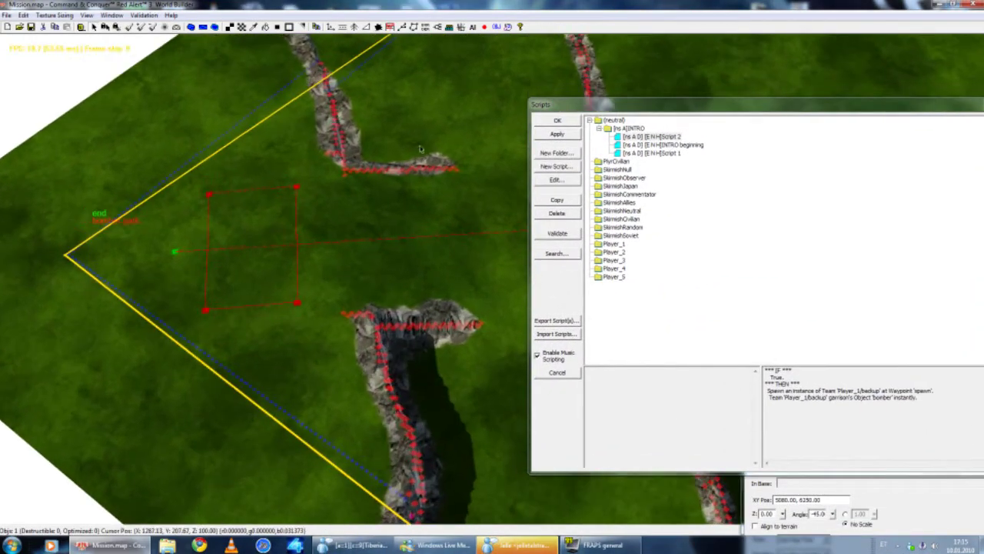
{"action": "right_click_drag", "start_coordinate": [422, 149], "coordinate": [523, 141]}
{"action": "left_click_drag", "start_coordinate": [599, 110], "coordinate": [681, 103]}
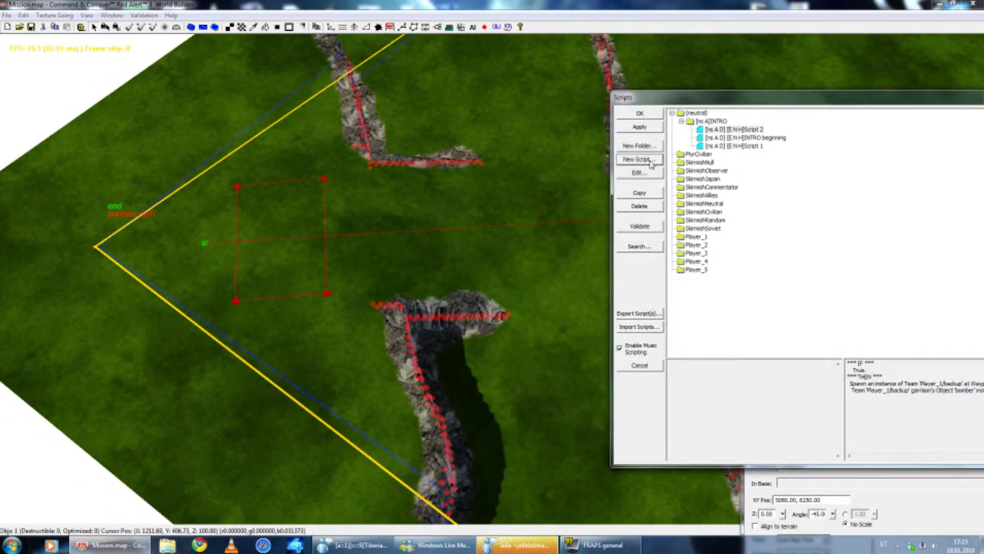
{"action": "left_click", "coordinate": [712, 123]}
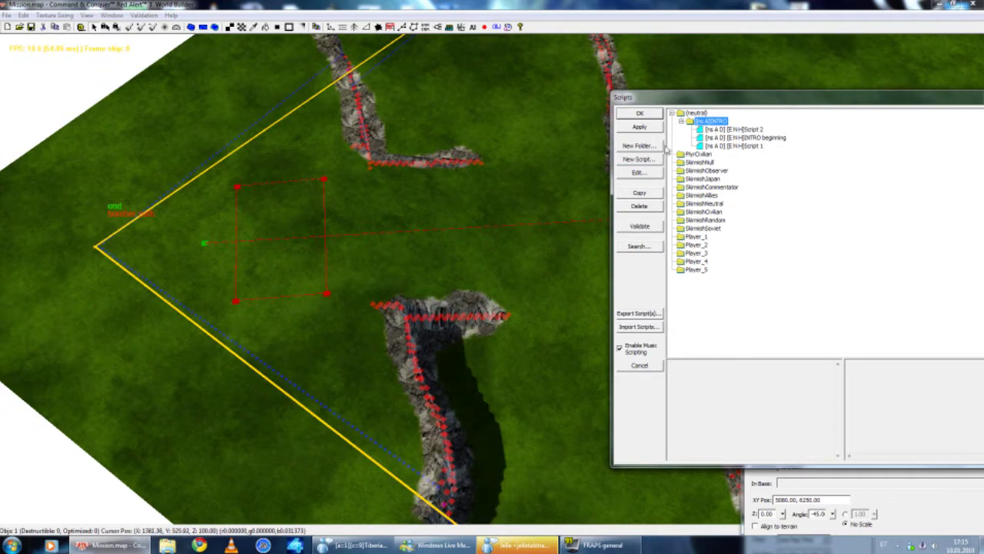
{"action": "left_click", "coordinate": [629, 160]}
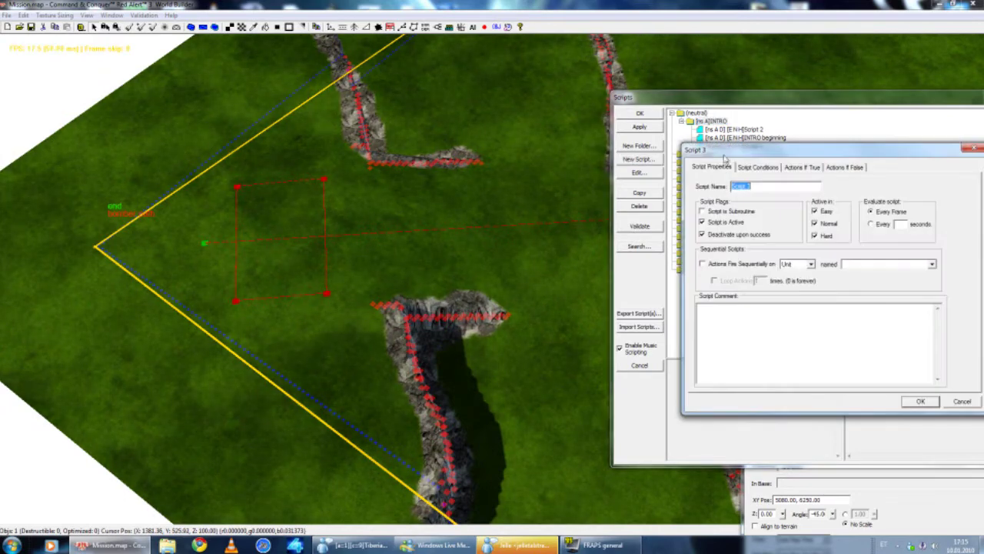
{"action": "left_click_drag", "start_coordinate": [715, 127], "coordinate": [509, 143]}
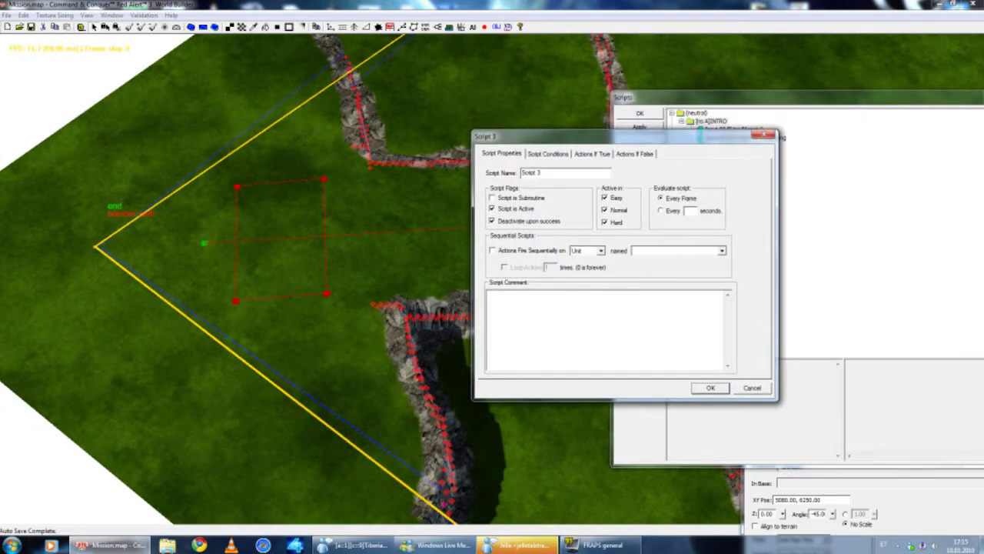
Step: Open the new script's True condition for editing and expand the Area or Path conditions under Object Type
{"action": "left_click", "coordinate": [543, 156]}
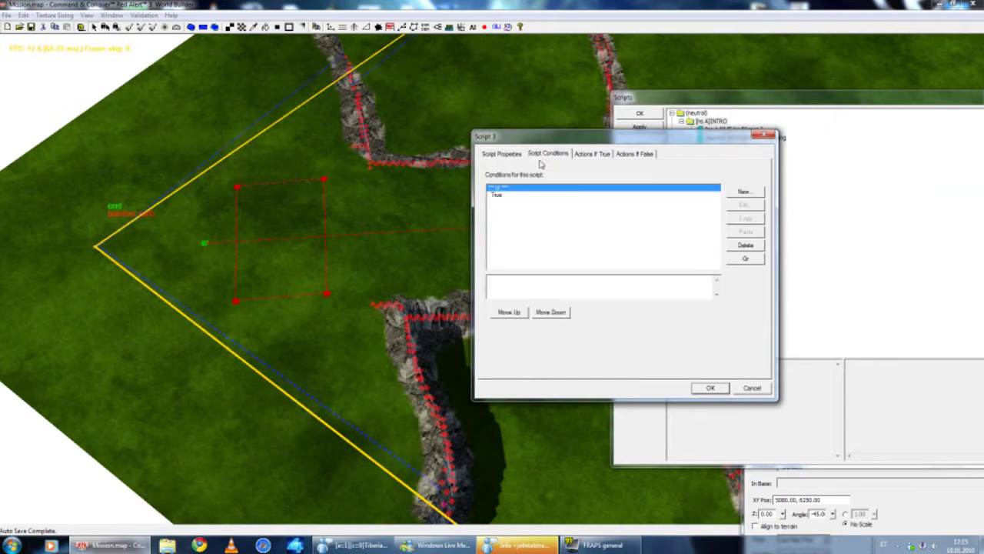
{"action": "left_click", "coordinate": [516, 195]}
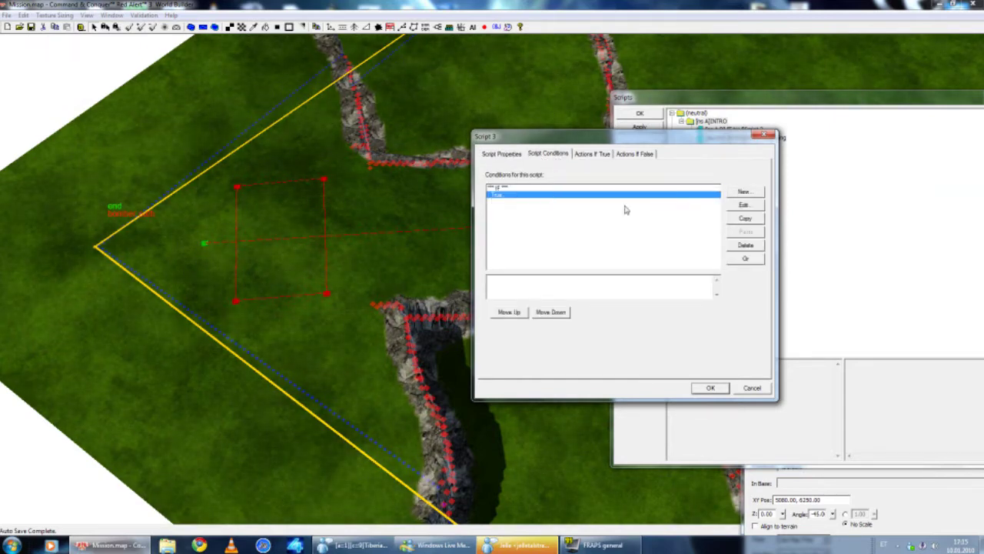
{"action": "left_click", "coordinate": [744, 206]}
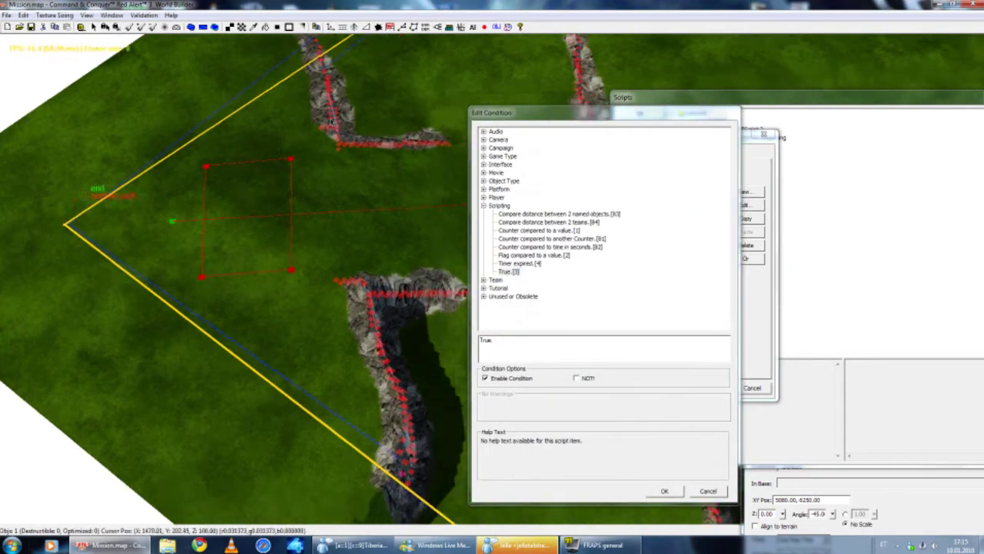
{"action": "right_click_drag", "start_coordinate": [276, 91], "coordinate": [220, 21]}
{"action": "right_click_drag", "start_coordinate": [321, 84], "coordinate": [650, 149]}
{"action": "right_click_drag", "start_coordinate": [363, 156], "coordinate": [365, 247]}
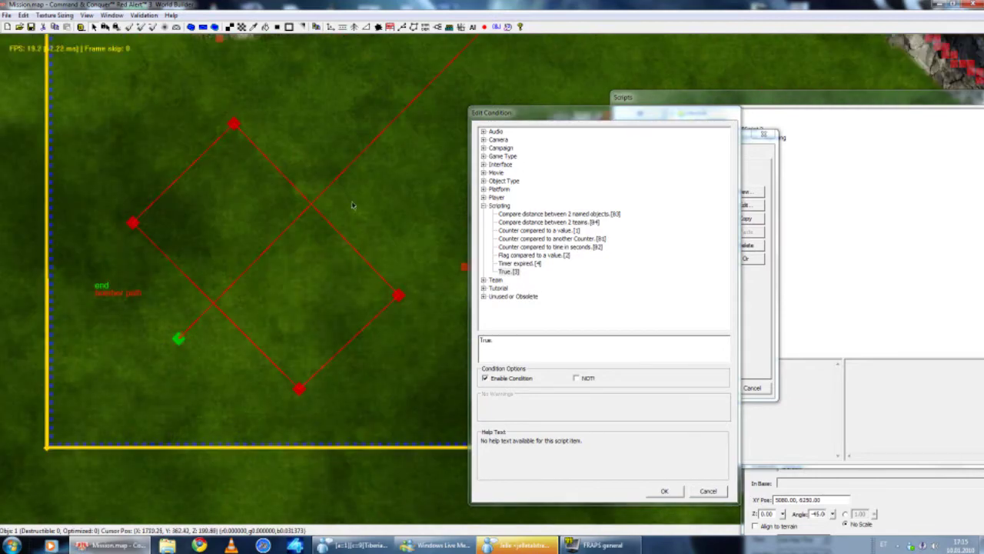
{"action": "scroll", "coordinate": [362, 205], "scroll_direction": "up", "scroll_amount": 2}
{"action": "right_click_drag", "start_coordinate": [367, 202], "coordinate": [415, 237]}
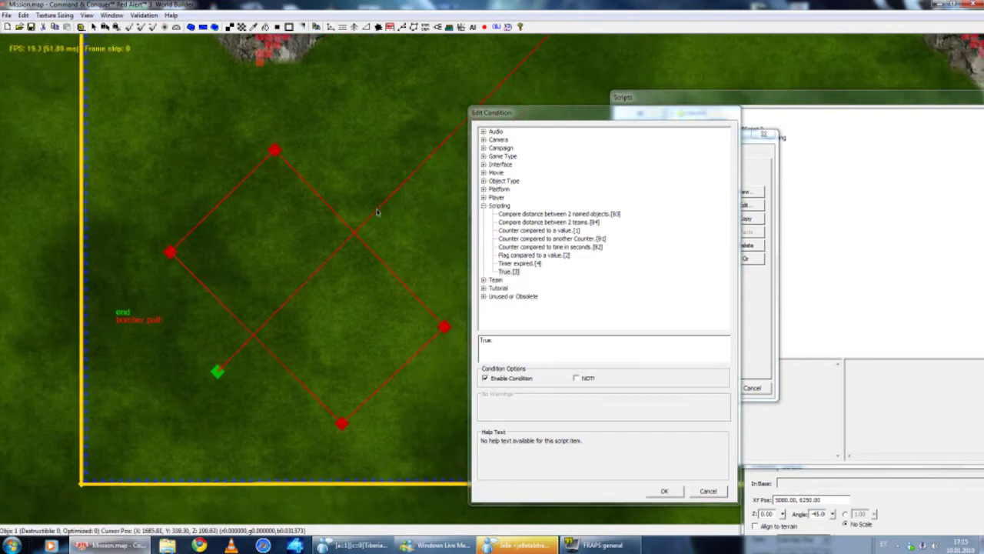
{"action": "left_click", "coordinate": [483, 206]}
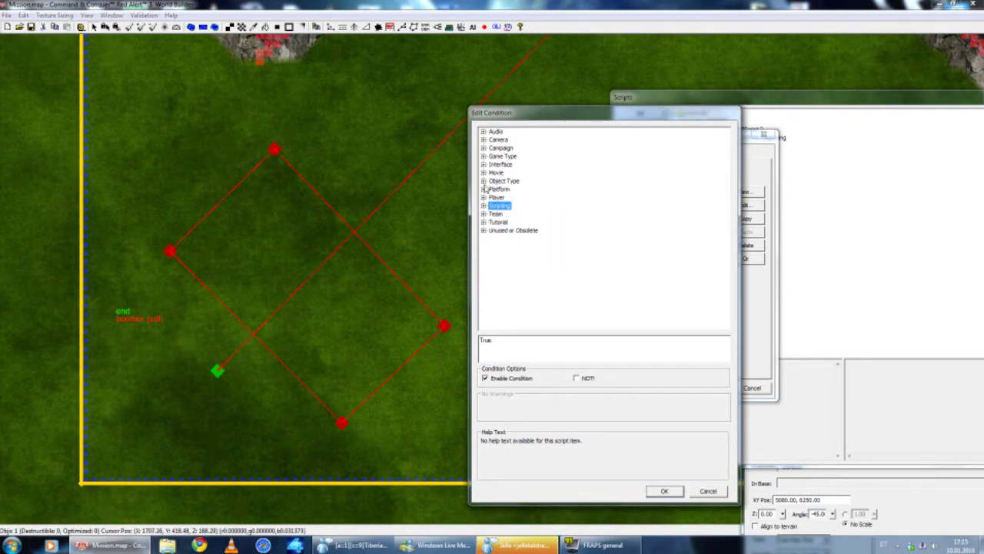
{"action": "left_click", "coordinate": [483, 181]}
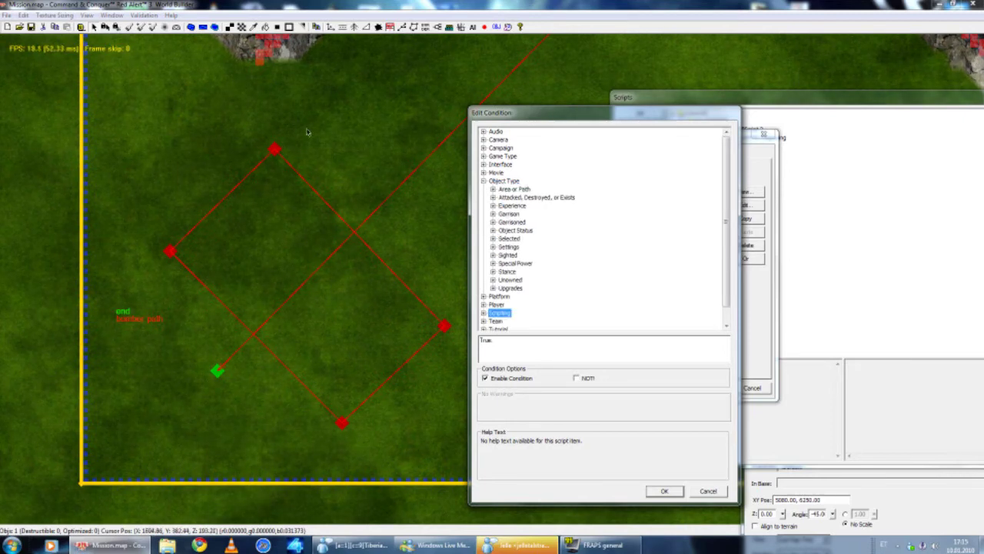
{"action": "left_click", "coordinate": [493, 189]}
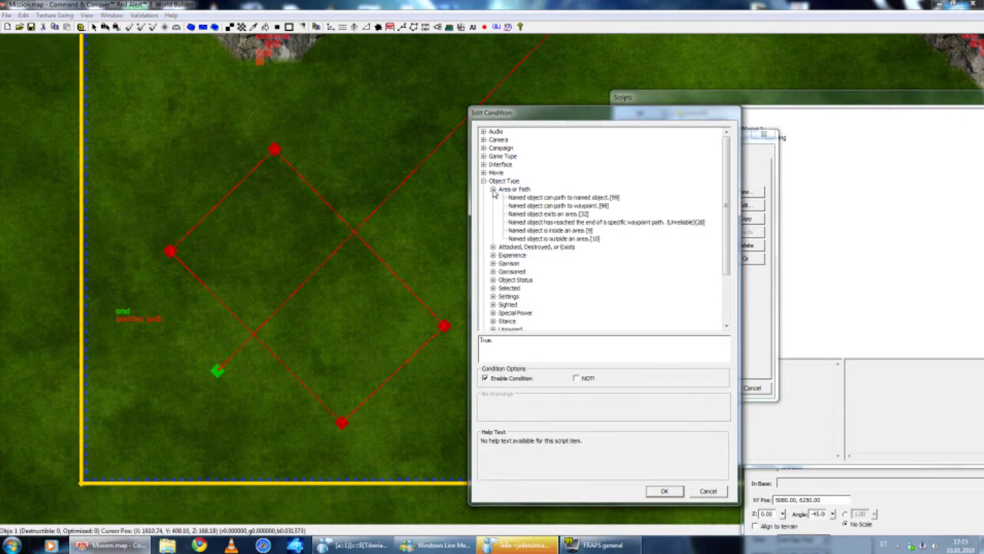
Step: Examine on the map where the bomber path enters and crosses the drop area
{"action": "right_click_drag", "start_coordinate": [422, 213], "coordinate": [392, 218]}
{"action": "middle_click_drag", "start_coordinate": [391, 218], "coordinate": [435, 202]}
{"action": "right_click_drag", "start_coordinate": [434, 202], "coordinate": [446, 233]}
{"action": "scroll", "coordinate": [425, 254], "scroll_direction": "up", "scroll_amount": 2}
{"action": "middle_click_drag", "start_coordinate": [436, 225], "coordinate": [330, 203]}
{"action": "scroll", "coordinate": [331, 204], "scroll_direction": "down", "scroll_amount": 3}
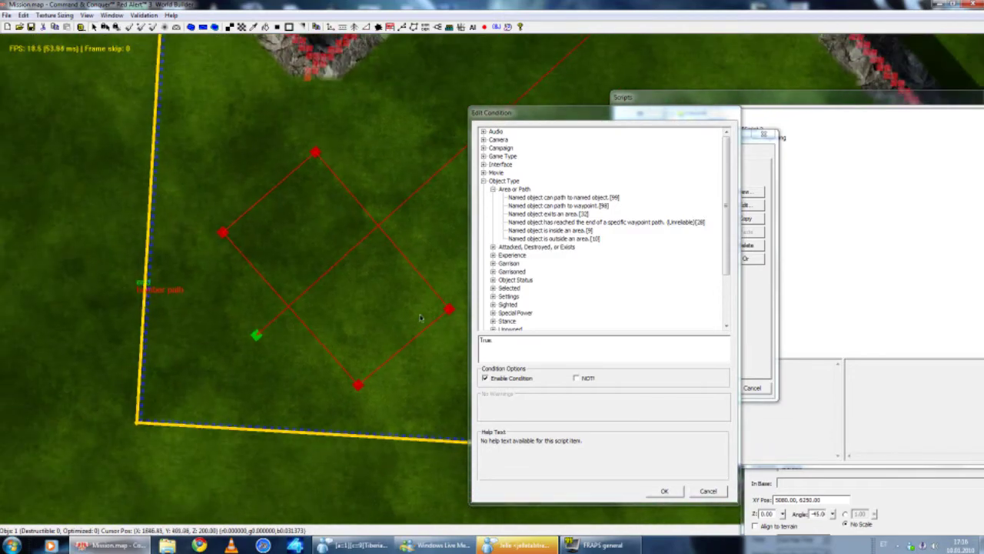
{"action": "scroll", "coordinate": [349, 222], "scroll_direction": "up", "scroll_amount": 3}
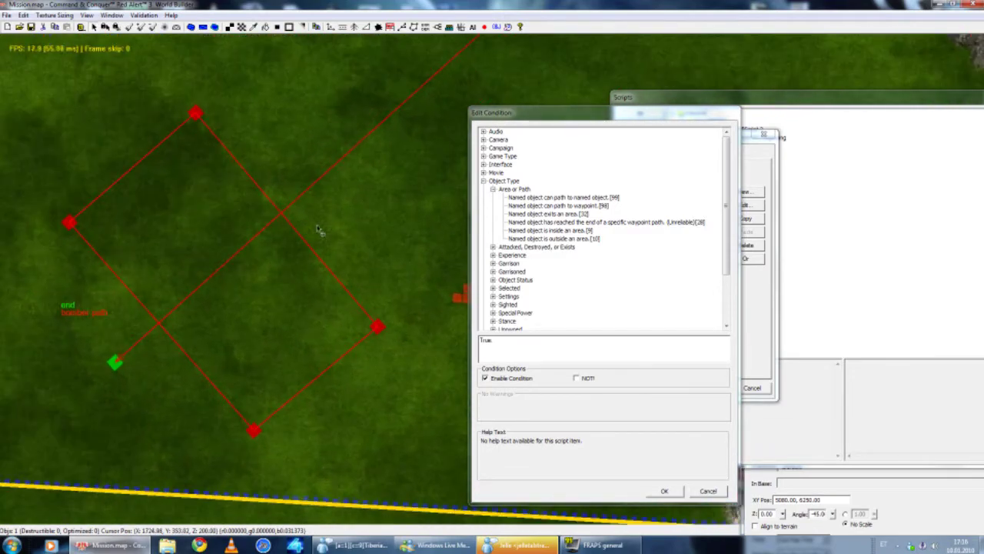
{"action": "right_click_drag", "start_coordinate": [294, 203], "coordinate": [335, 237]}
{"action": "scroll", "coordinate": [335, 237], "scroll_direction": "up", "scroll_amount": 5}
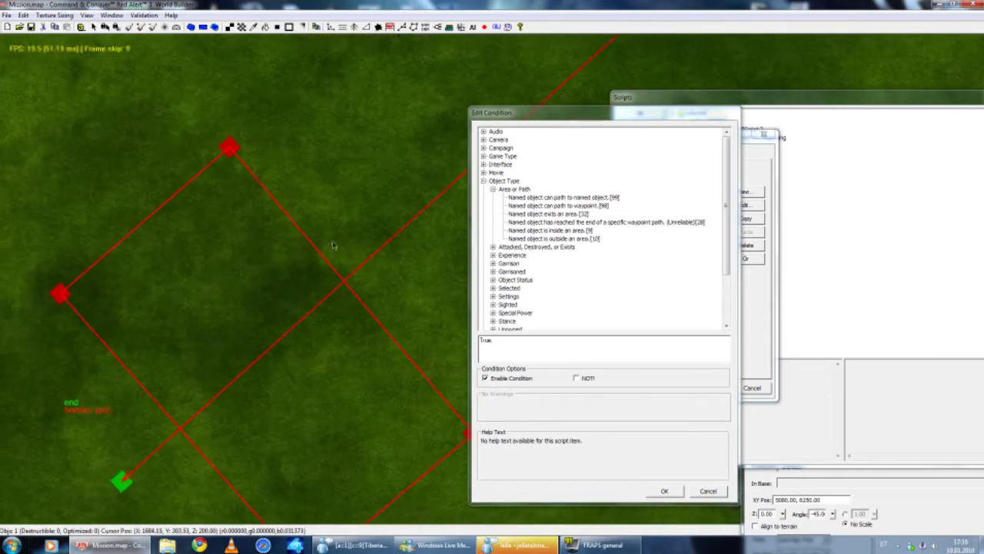
{"action": "scroll", "coordinate": [336, 237], "scroll_direction": "up", "scroll_amount": 3}
{"action": "scroll", "coordinate": [335, 237], "scroll_direction": "down", "scroll_amount": 1}
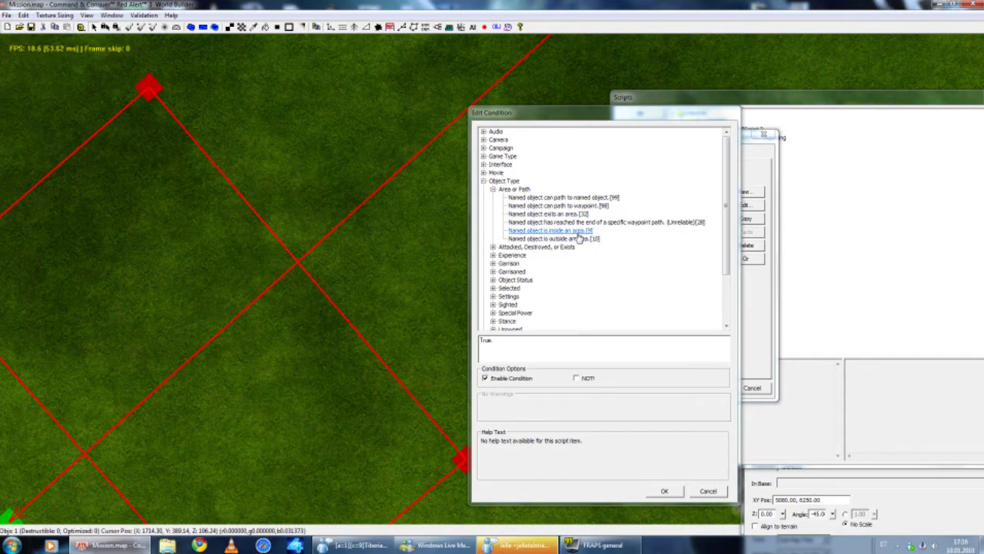
Step: Change the condition to "Named object is inside an area" and set its object to bomber
{"action": "left_click", "coordinate": [575, 231]}
{"action": "left_click", "coordinate": [499, 343]}
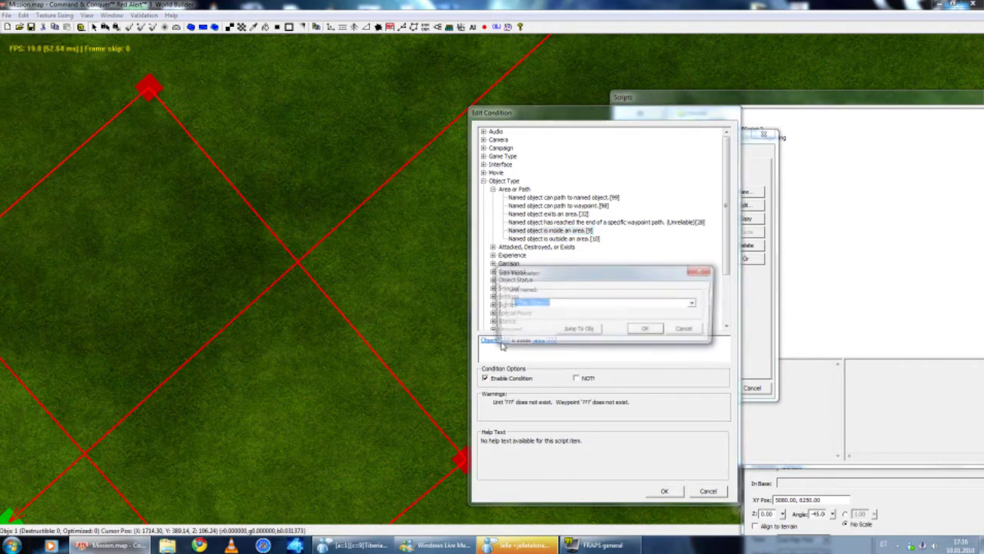
{"action": "left_click", "coordinate": [592, 303]}
{"action": "left_click", "coordinate": [592, 319]}
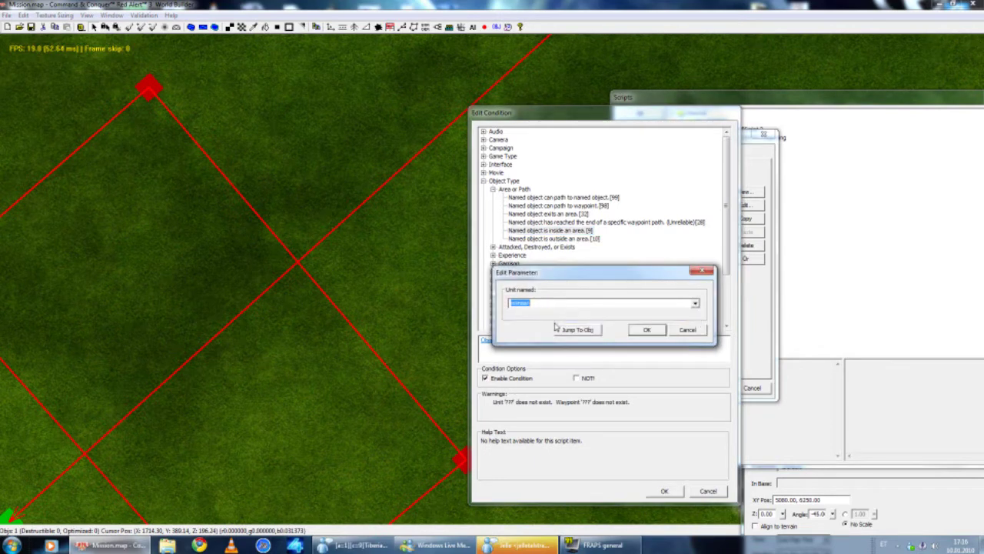
{"action": "left_click", "coordinate": [645, 330]}
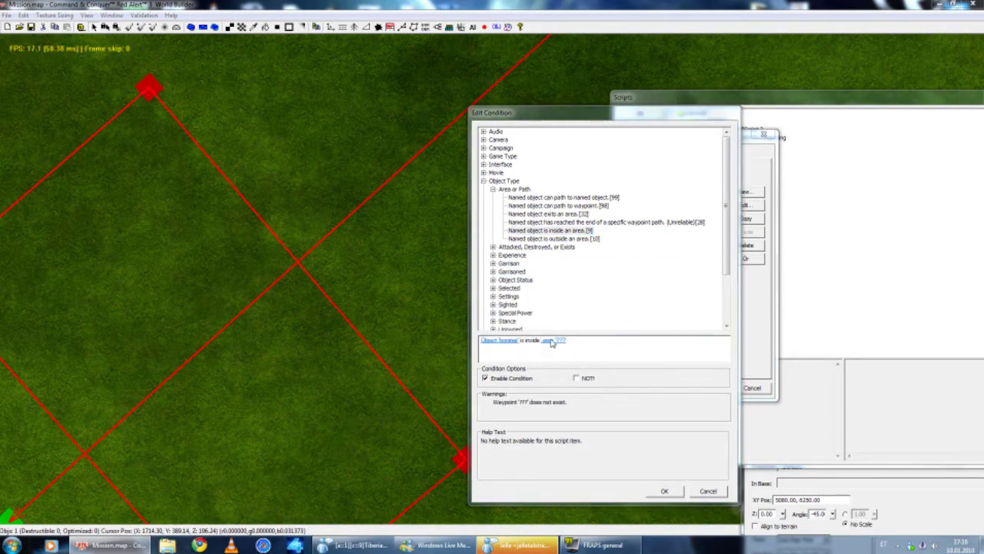
Step: Set the condition's trigger area to drop area and accept the edited condition
{"action": "left_click", "coordinate": [553, 340]}
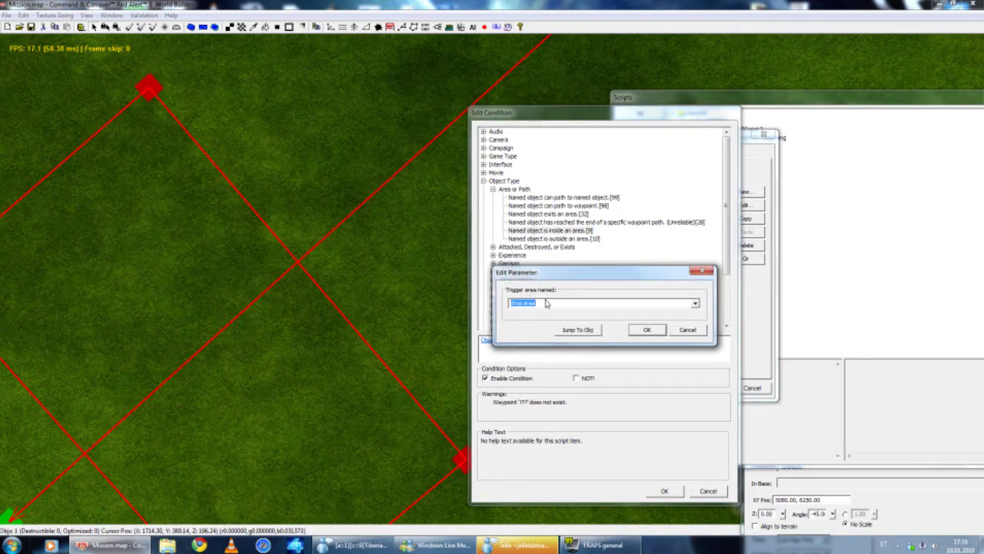
{"action": "left_click", "coordinate": [652, 332]}
{"action": "left_click", "coordinate": [675, 495]}
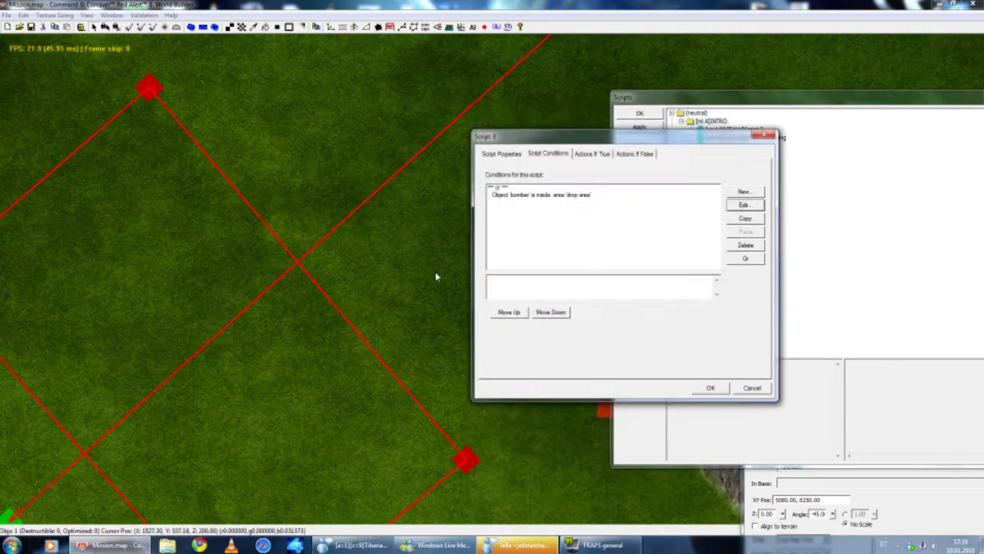
Step: Try shrinking the drop area by pulling three of its corners in close to the bomber path
{"action": "right_click_drag", "start_coordinate": [346, 269], "coordinate": [311, 189]}
{"action": "scroll", "coordinate": [383, 163], "scroll_direction": "down", "scroll_amount": 3}
{"action": "scroll", "coordinate": [341, 258], "scroll_direction": "down", "scroll_amount": 3}
{"action": "middle_click_drag", "start_coordinate": [310, 189], "coordinate": [264, 203]}
{"action": "right_click_drag", "start_coordinate": [265, 203], "coordinate": [317, 131]}
{"action": "left_click_drag", "start_coordinate": [217, 201], "coordinate": [317, 226]}
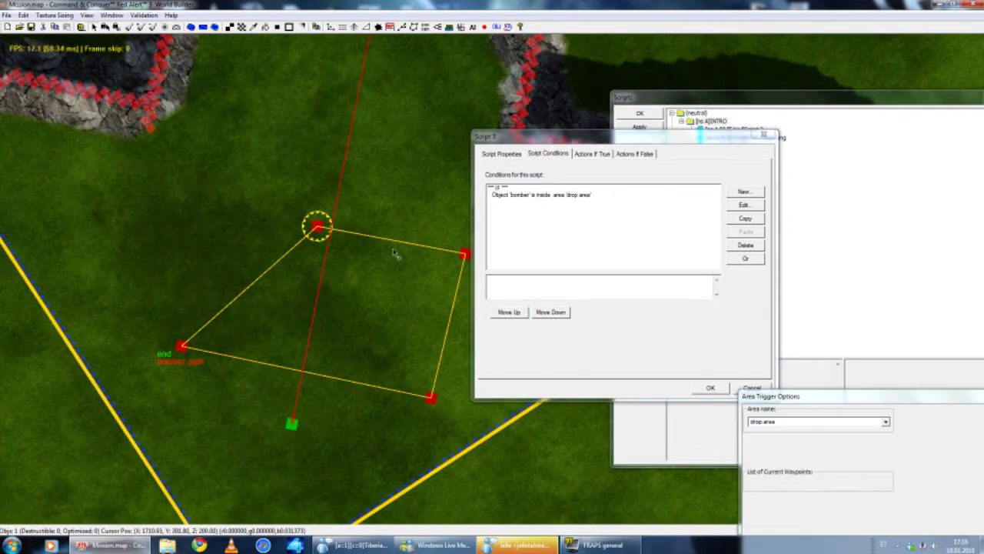
{"action": "left_click_drag", "start_coordinate": [464, 253], "coordinate": [339, 228]}
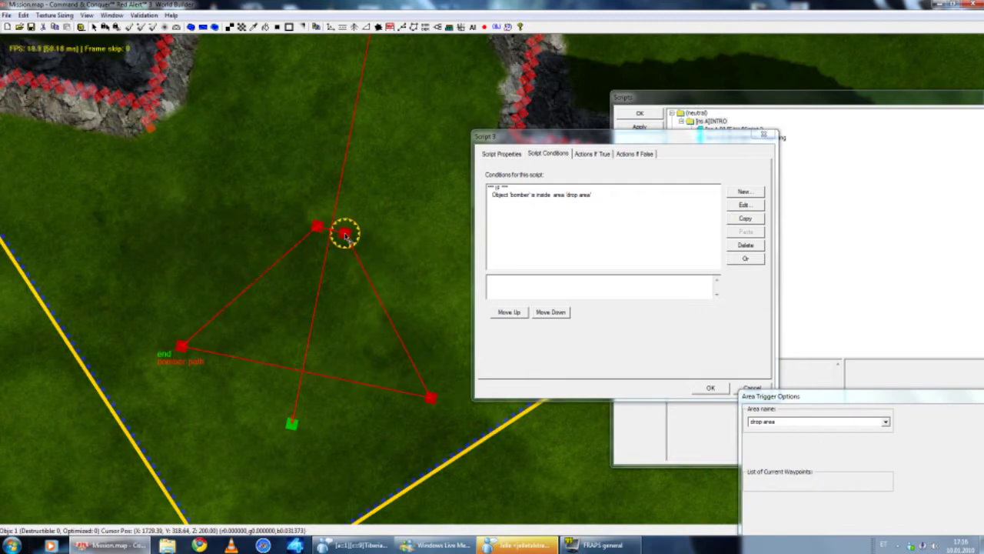
{"action": "left_click", "coordinate": [345, 230]}
{"action": "left_click_drag", "start_coordinate": [430, 398], "coordinate": [342, 254]}
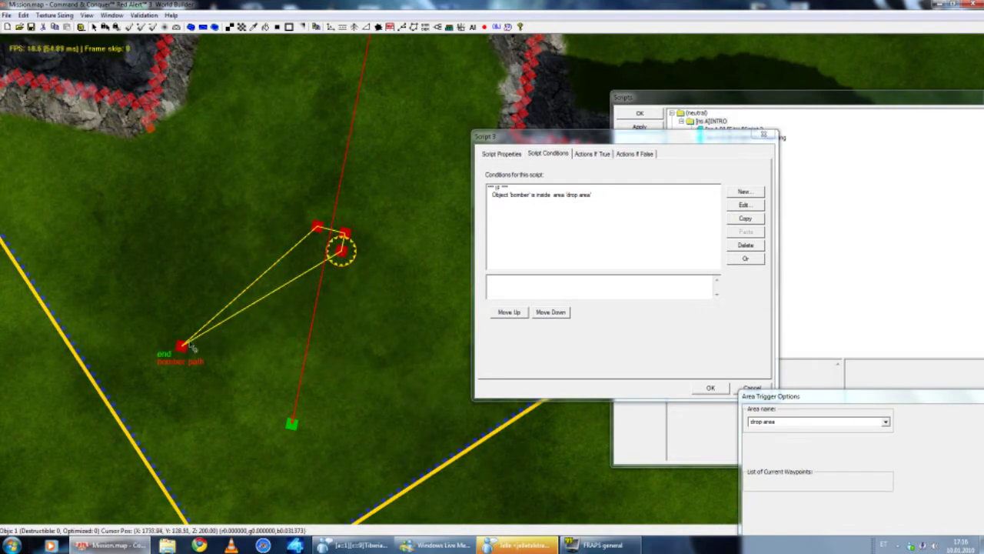
Step: Spread the drop area's corners into a wide rectangle across the bomber path and shift the area toward the path's end
{"action": "left_click_drag", "start_coordinate": [191, 346], "coordinate": [144, 319]}
{"action": "left_click_drag", "start_coordinate": [341, 250], "coordinate": [459, 384]}
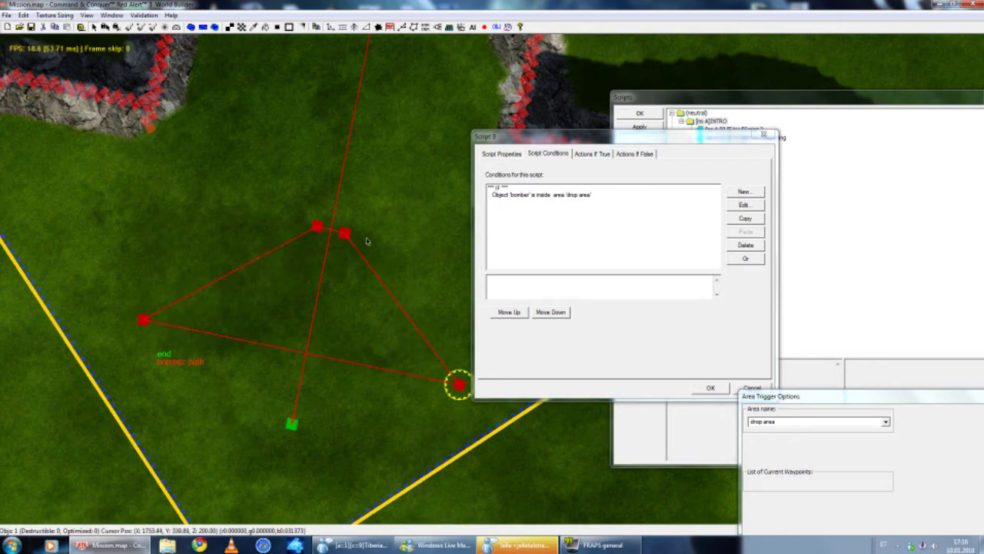
{"action": "left_click_drag", "start_coordinate": [345, 233], "coordinate": [469, 262]}
{"action": "left_click_drag", "start_coordinate": [314, 226], "coordinate": [179, 207]}
{"action": "left_click", "coordinate": [327, 154]}
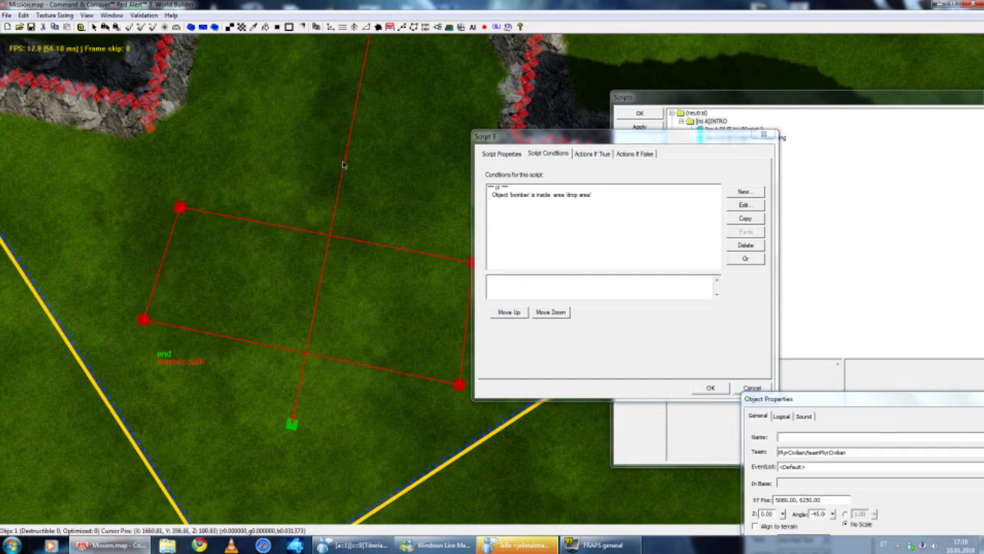
{"action": "left_click_drag", "start_coordinate": [261, 279], "coordinate": [256, 318]}
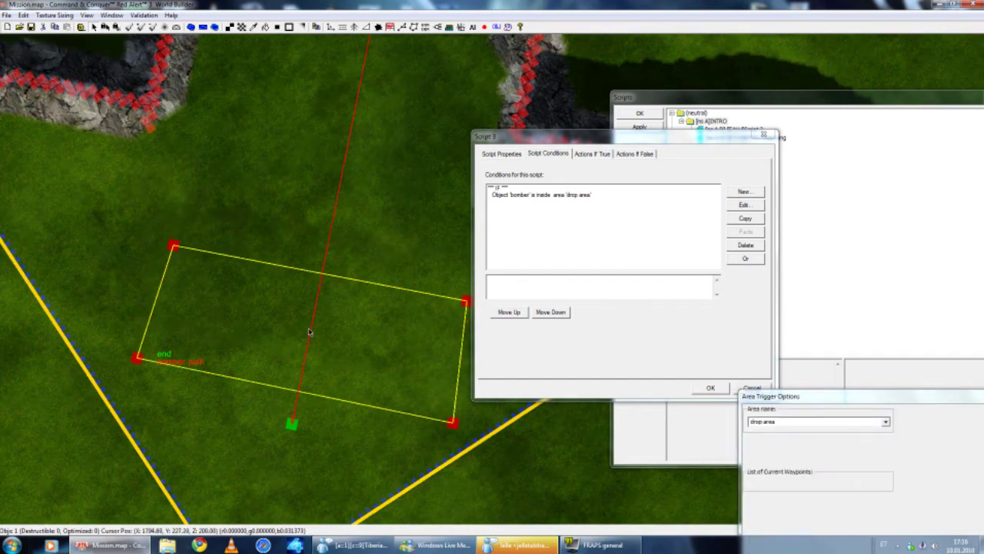
{"action": "left_click", "coordinate": [275, 178]}
Step: Examine from several angles where the bomber path enters and leaves the reshaped drop area
{"action": "middle_click_drag", "start_coordinate": [316, 211], "coordinate": [339, 250]}
{"action": "scroll", "coordinate": [338, 250], "scroll_direction": "up", "scroll_amount": 2}
{"action": "right_click_drag", "start_coordinate": [338, 250], "coordinate": [396, 221]}
{"action": "scroll", "coordinate": [390, 213], "scroll_direction": "up", "scroll_amount": 2}
{"action": "middle_click_drag", "start_coordinate": [396, 221], "coordinate": [406, 220]}
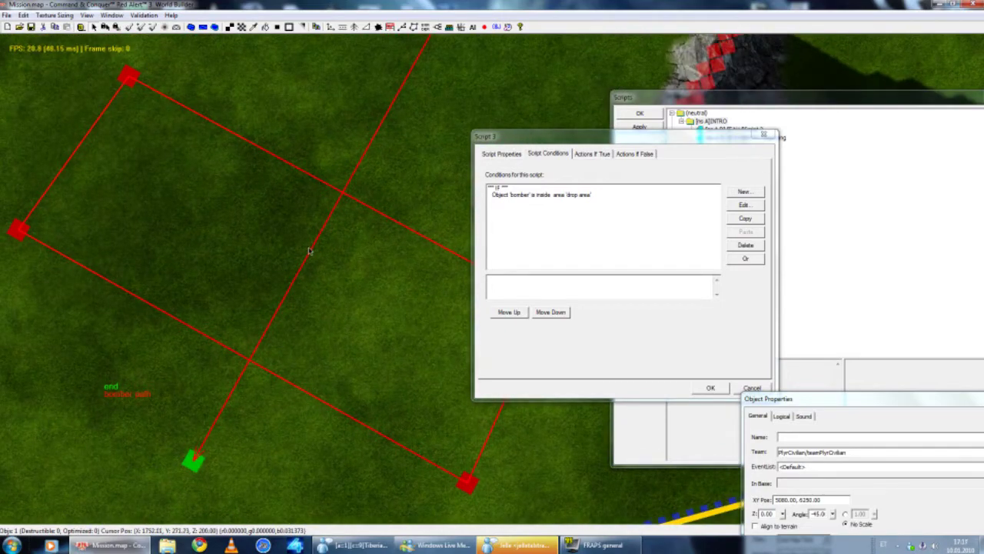
{"action": "middle_click_drag", "start_coordinate": [394, 234], "coordinate": [433, 240]}
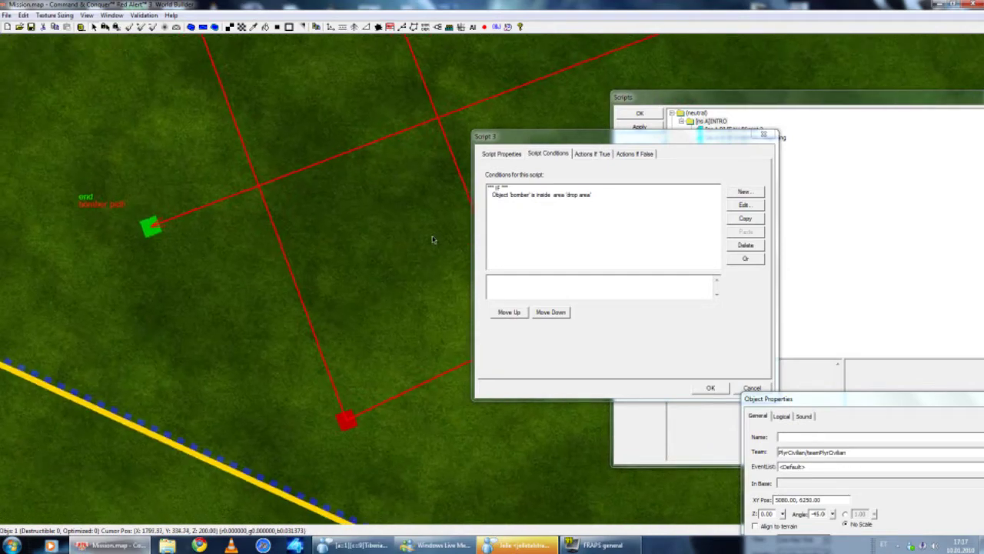
{"action": "right_click_drag", "start_coordinate": [433, 239], "coordinate": [336, 305]}
{"action": "middle_click_drag", "start_coordinate": [336, 305], "coordinate": [320, 307]}
{"action": "right_click_drag", "start_coordinate": [321, 307], "coordinate": [408, 198]}
{"action": "middle_click_drag", "start_coordinate": [408, 199], "coordinate": [377, 236]}
{"action": "scroll", "coordinate": [378, 236], "scroll_direction": "down", "scroll_amount": 5}
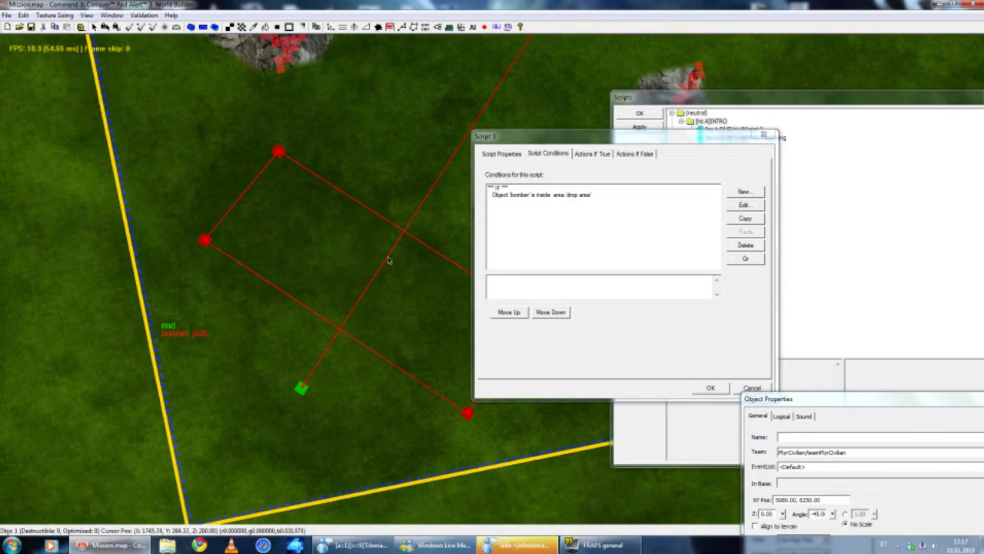
{"action": "middle_click_drag", "start_coordinate": [440, 263], "coordinate": [408, 250]}
{"action": "right_click_drag", "start_coordinate": [408, 250], "coordinate": [367, 262]}
{"action": "middle_click_drag", "start_coordinate": [367, 263], "coordinate": [514, 198]}
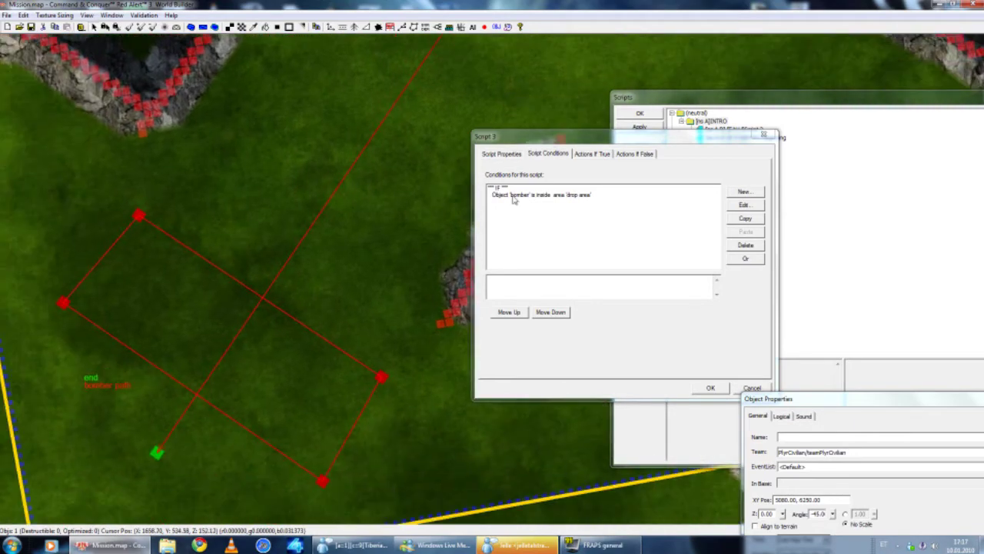
Step: Open the script's null operation under the True actions for editing and expand the Object Type actions
{"action": "left_click", "coordinate": [590, 154]}
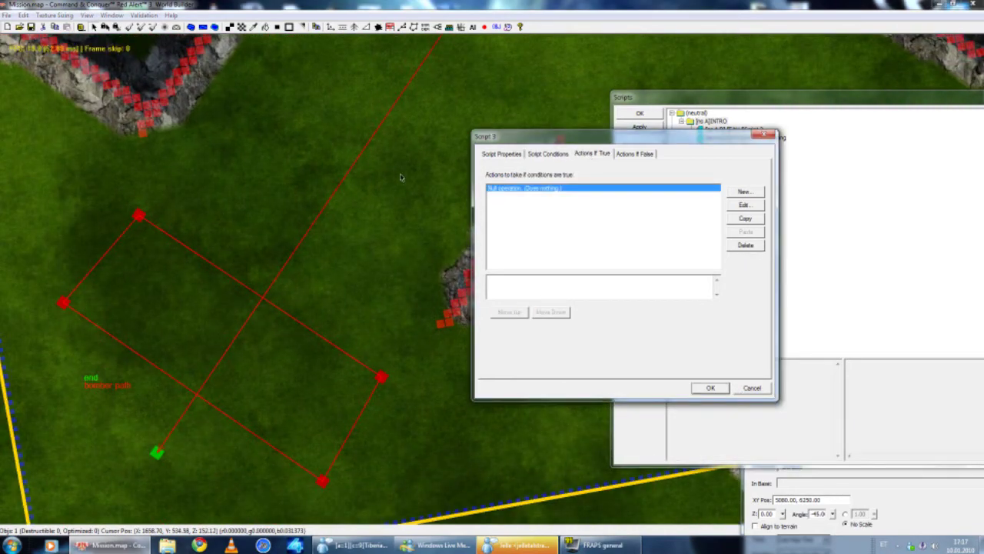
{"action": "right_click_drag", "start_coordinate": [401, 177], "coordinate": [400, 149]}
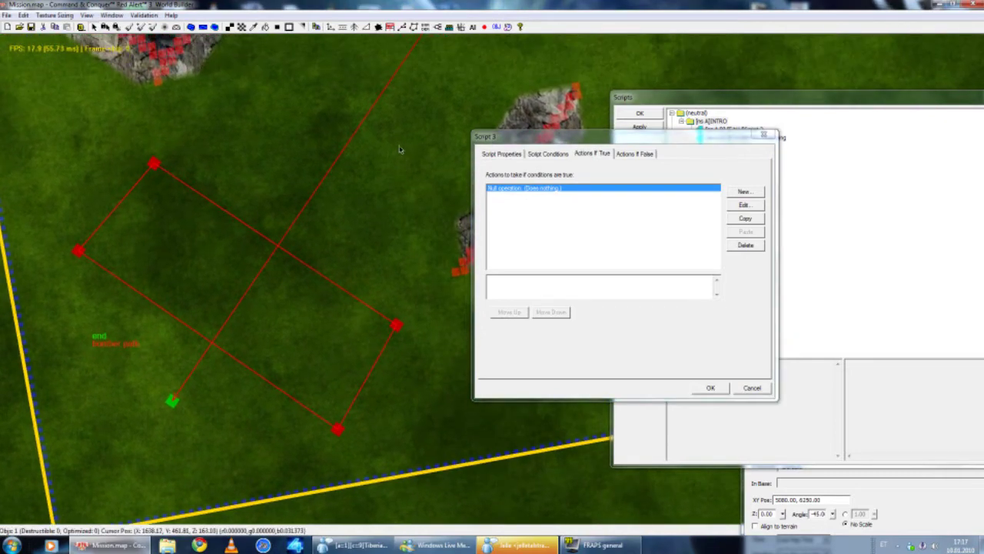
{"action": "middle_click_drag", "start_coordinate": [292, 256], "coordinate": [323, 260]}
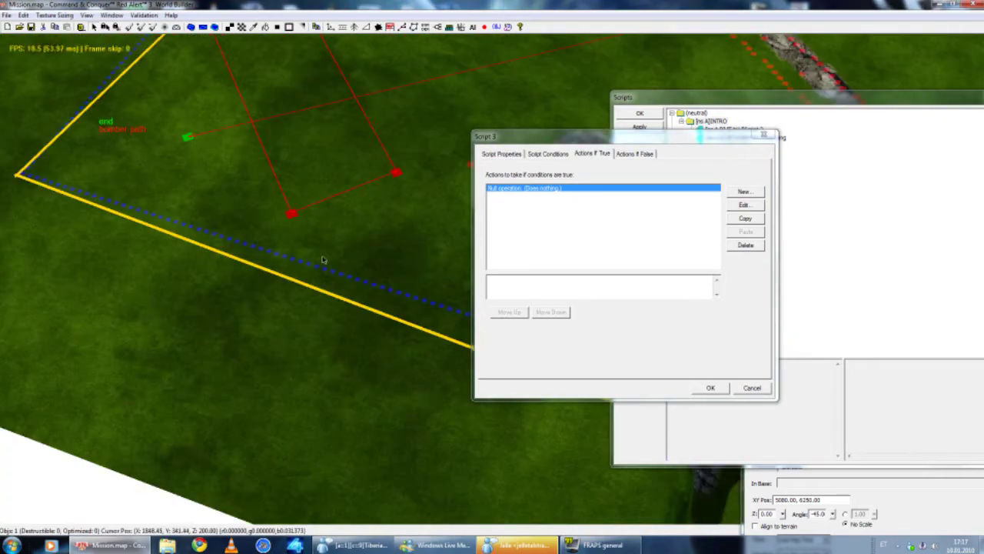
{"action": "right_click_drag", "start_coordinate": [378, 236], "coordinate": [347, 331]}
{"action": "middle_click_drag", "start_coordinate": [347, 332], "coordinate": [338, 345]}
{"action": "right_click_drag", "start_coordinate": [338, 345], "coordinate": [374, 379]}
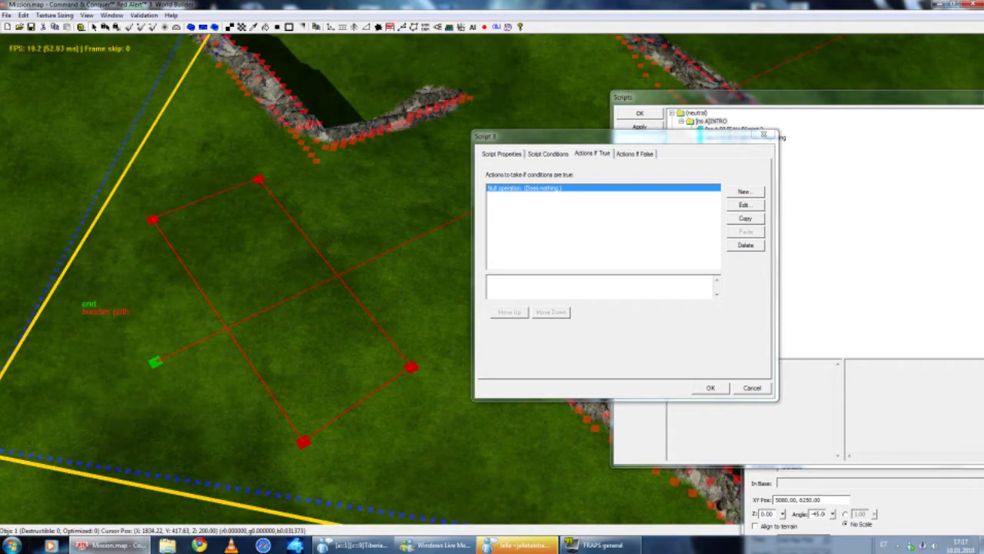
{"action": "left_click", "coordinate": [743, 206]}
{"action": "scroll", "coordinate": [713, 216], "scroll_direction": "up", "scroll_amount": 4}
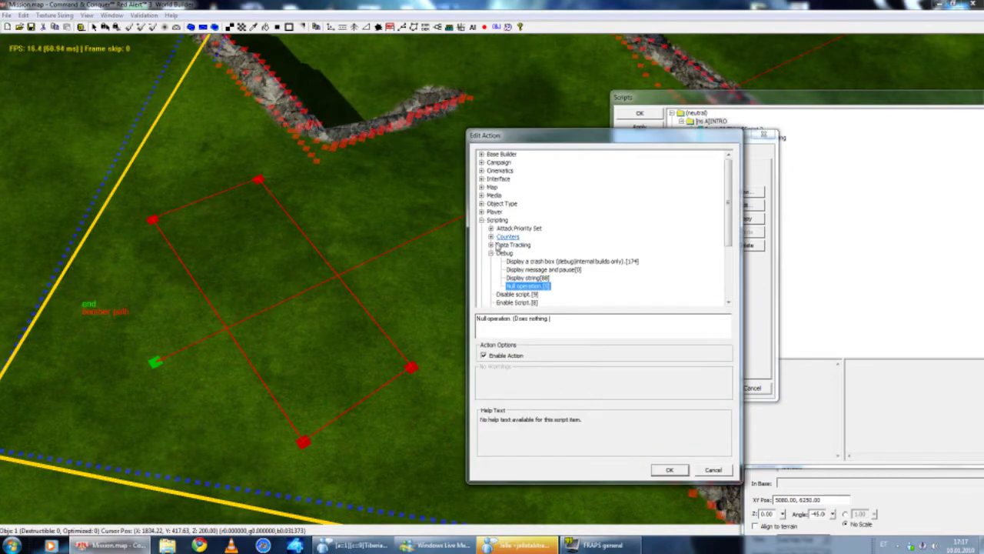
{"action": "left_click", "coordinate": [481, 220]}
{"action": "left_click", "coordinate": [482, 204]}
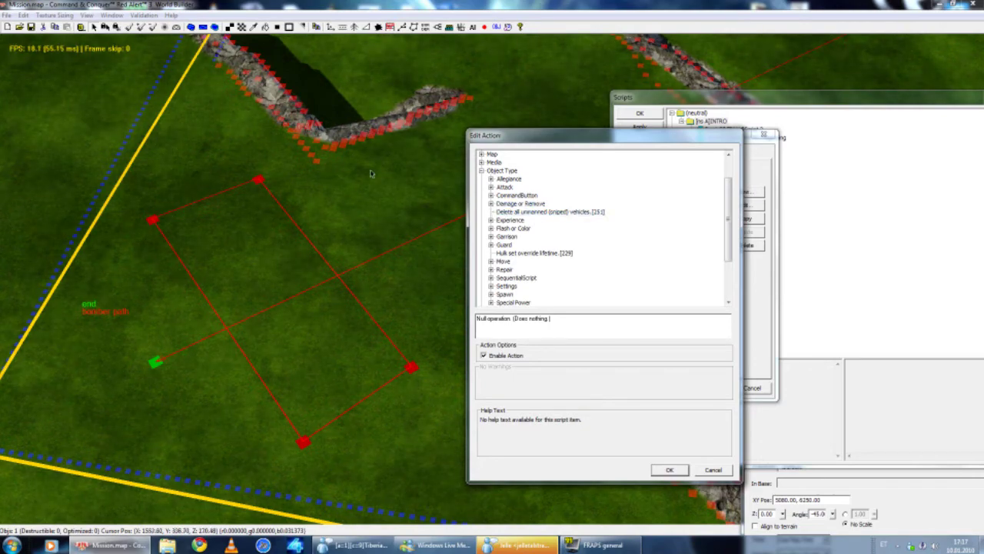
Step: Expand the CommandButton actions under Object Type, keeping the whole drop area in view
{"action": "right_click_drag", "start_coordinate": [372, 173], "coordinate": [361, 226]}
{"action": "middle_click_drag", "start_coordinate": [361, 226], "coordinate": [363, 171]}
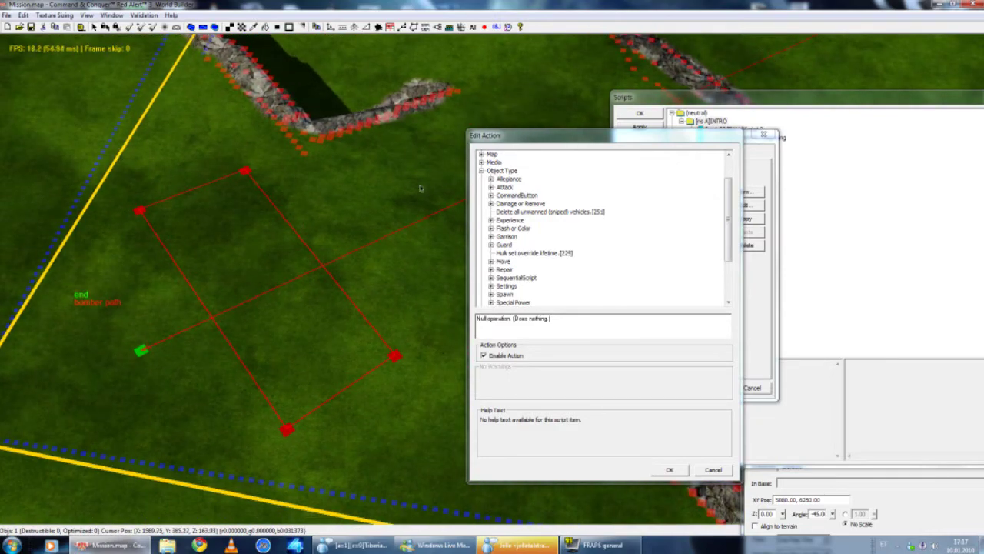
{"action": "scroll", "coordinate": [422, 177], "scroll_direction": "up", "scroll_amount": 2}
{"action": "left_click", "coordinate": [491, 195]}
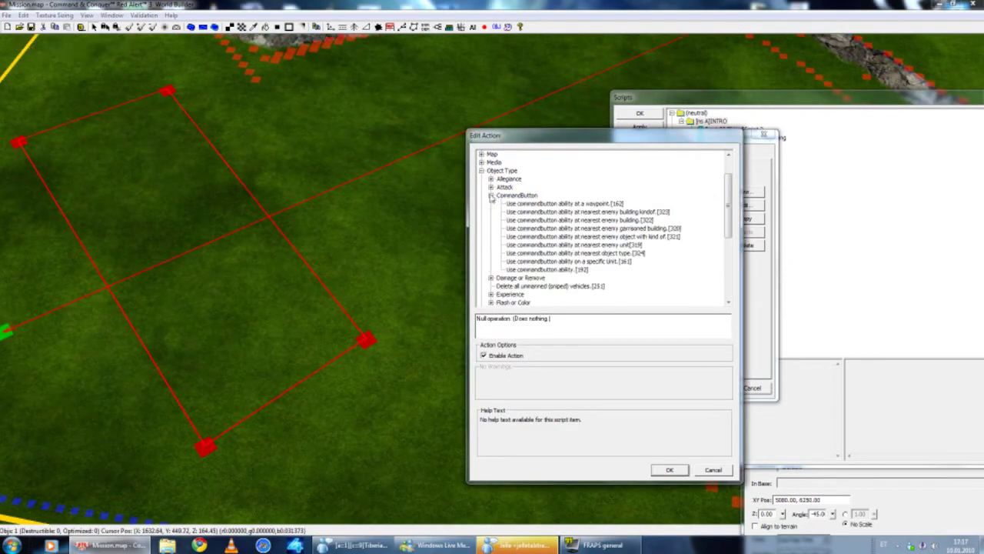
{"action": "right_click_drag", "start_coordinate": [396, 201], "coordinate": [463, 230]}
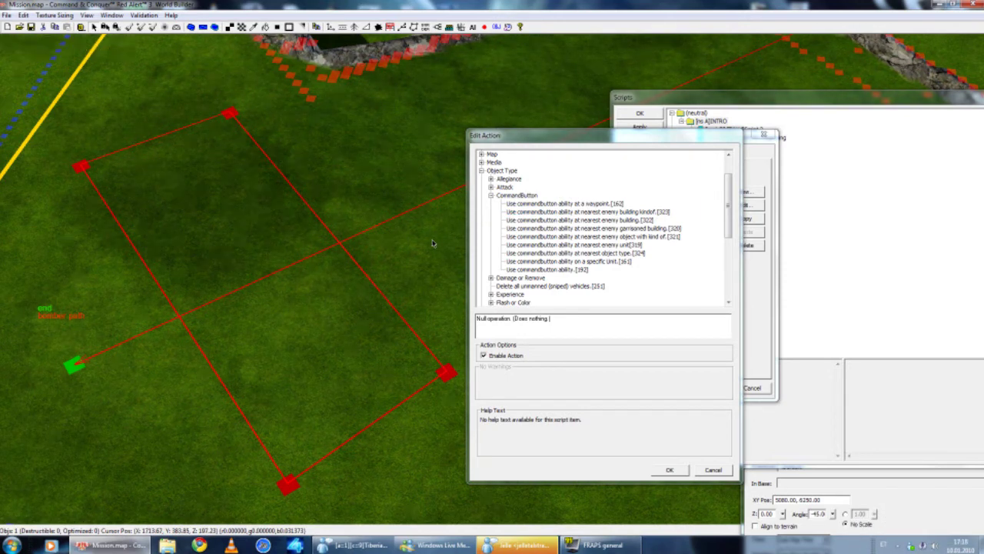
Step: Change the action to "Use commandbutton ability" and set its object to bomber
{"action": "left_click", "coordinate": [542, 269]}
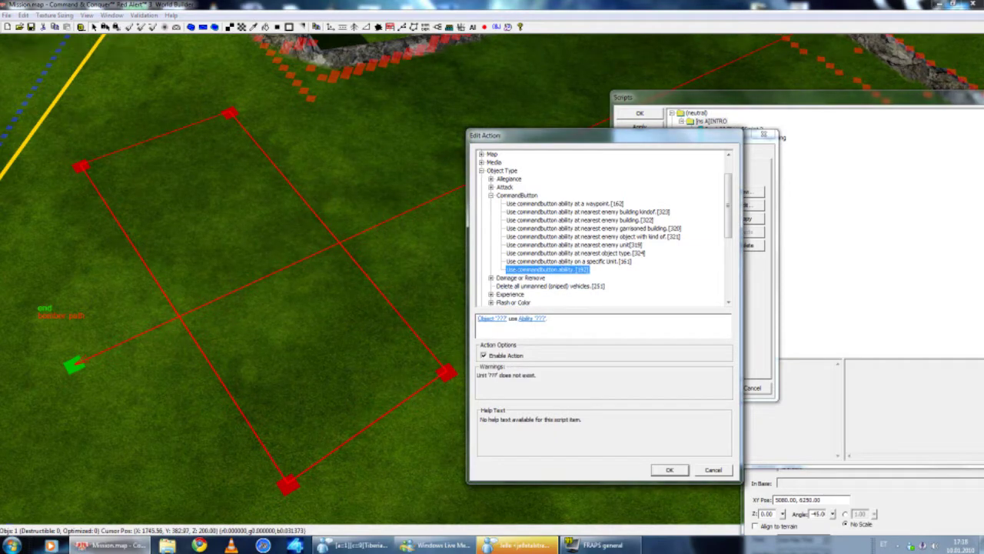
{"action": "left_click", "coordinate": [504, 319]}
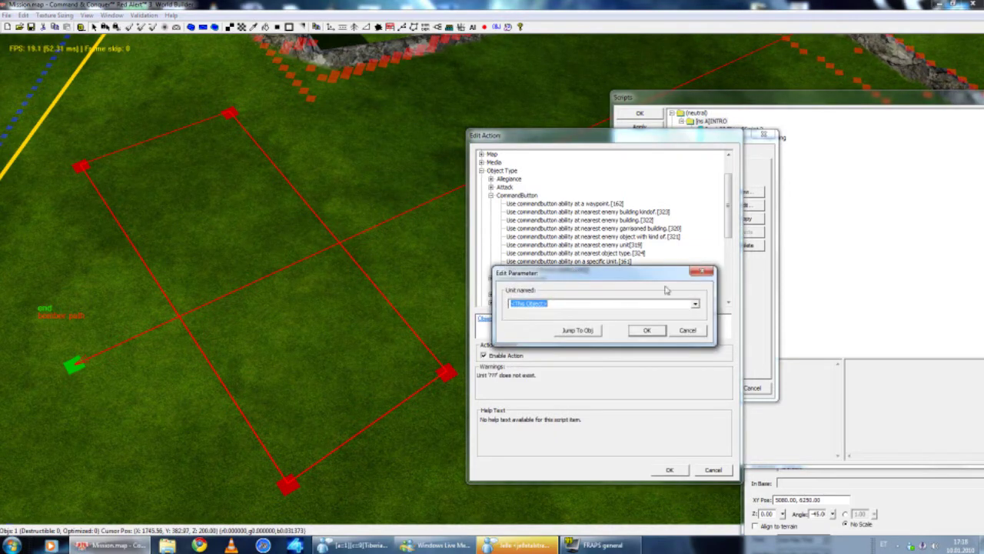
{"action": "left_click", "coordinate": [696, 304]}
{"action": "left_click", "coordinate": [546, 321]}
{"action": "left_click", "coordinate": [647, 330]}
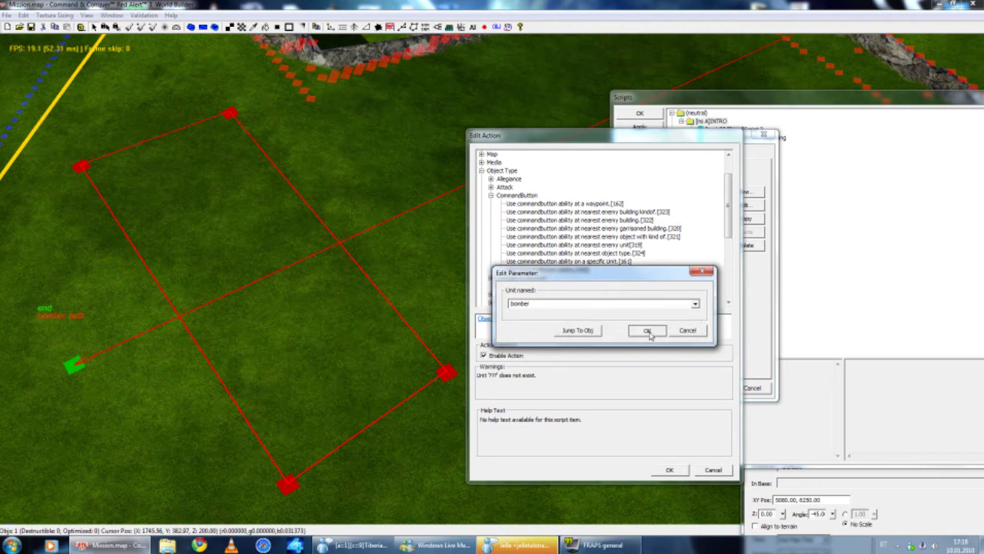
Step: Check which abilities are offered for the bomber, leaving the ability parameter unset
{"action": "left_click", "coordinate": [546, 318]}
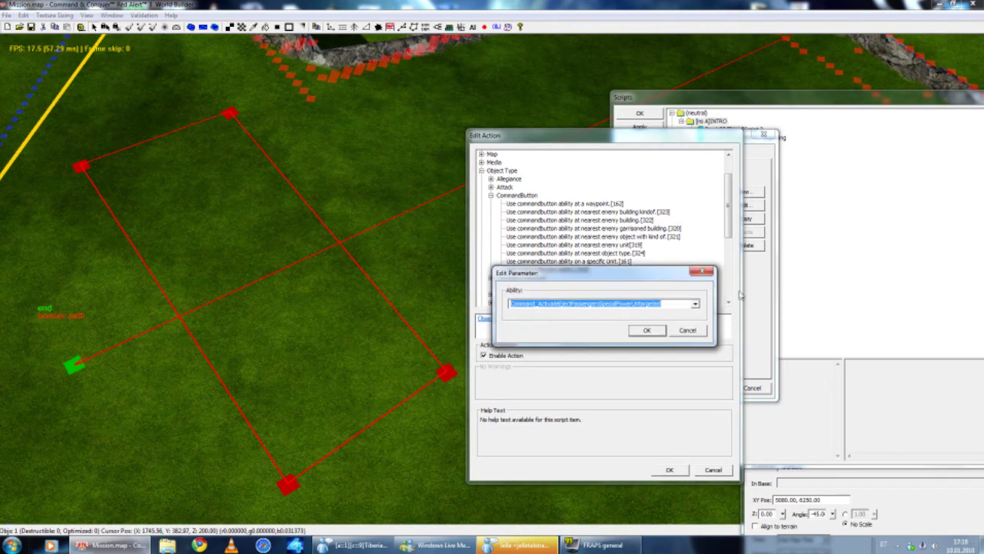
{"action": "left_click", "coordinate": [695, 304]}
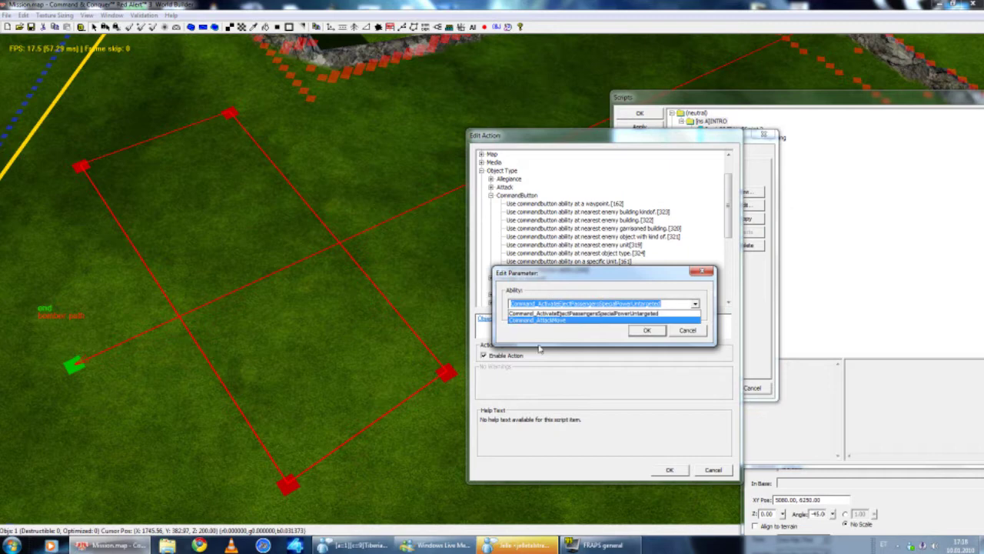
{"action": "left_click", "coordinate": [649, 332]}
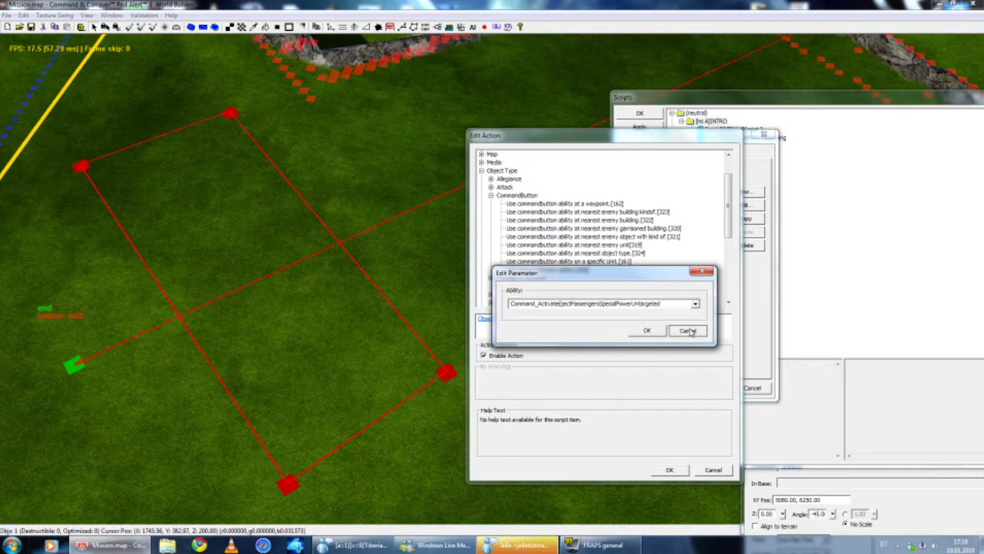
{"action": "left_click", "coordinate": [687, 330]}
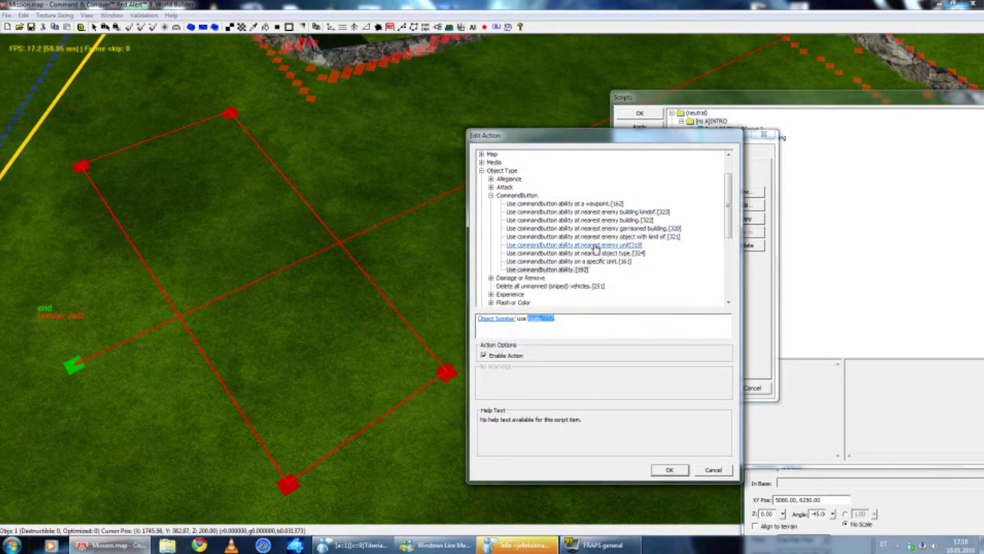
Step: Try "Use commandbutton ability at nearest object type" and browse its ability choices without picking one
{"action": "left_click", "coordinate": [596, 253]}
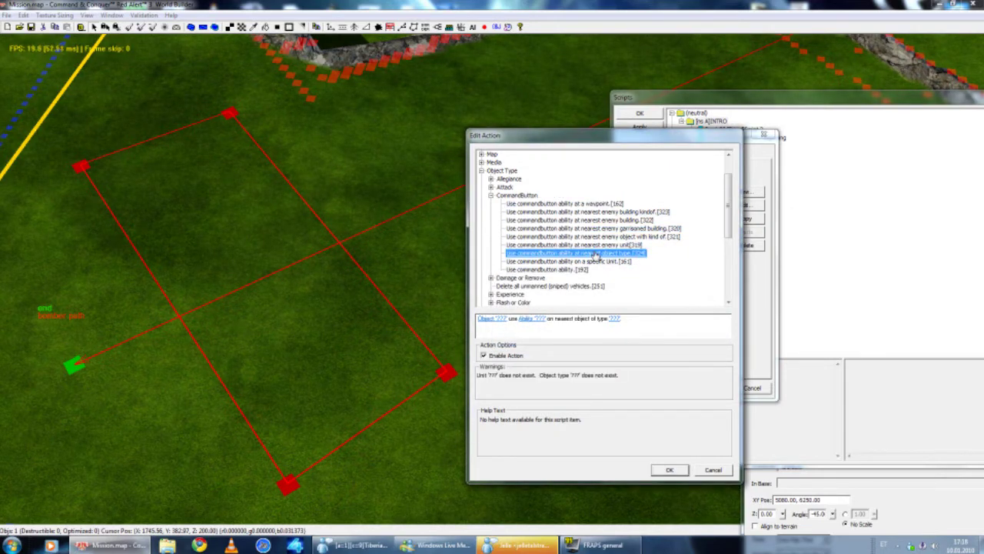
{"action": "left_click", "coordinate": [532, 319]}
{"action": "left_click", "coordinate": [694, 305]}
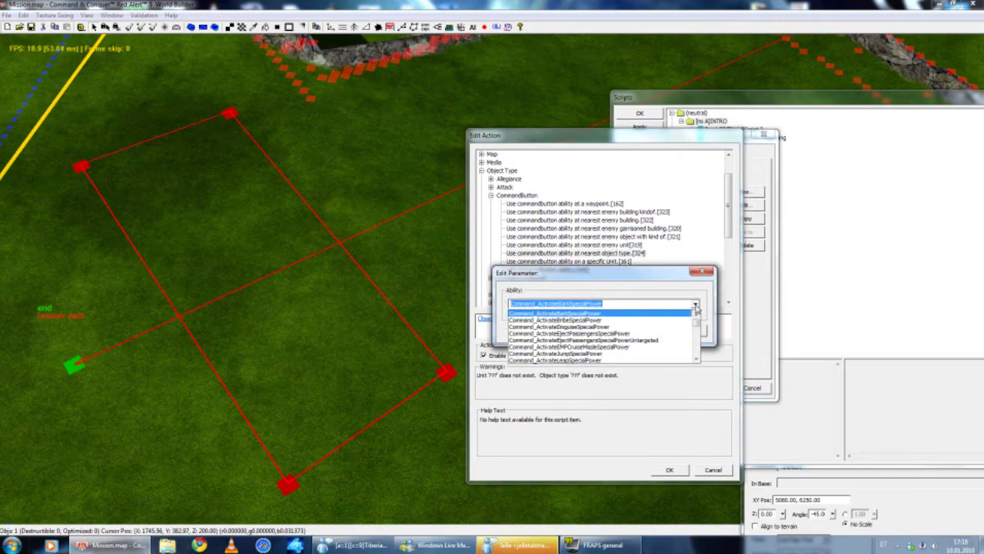
{"action": "scroll", "coordinate": [677, 320], "scroll_direction": "down", "scroll_amount": 12}
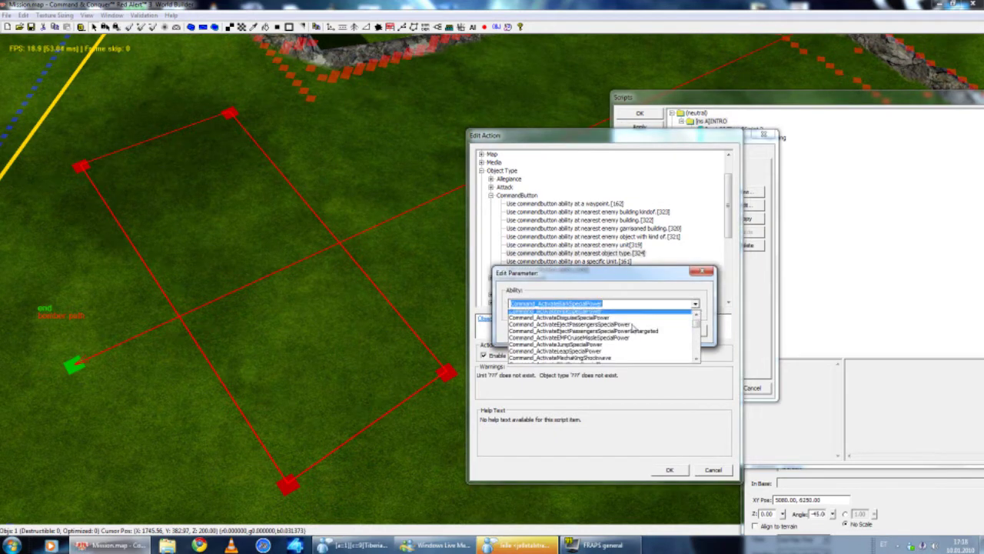
{"action": "left_click", "coordinate": [661, 294]}
{"action": "left_click", "coordinate": [687, 331]}
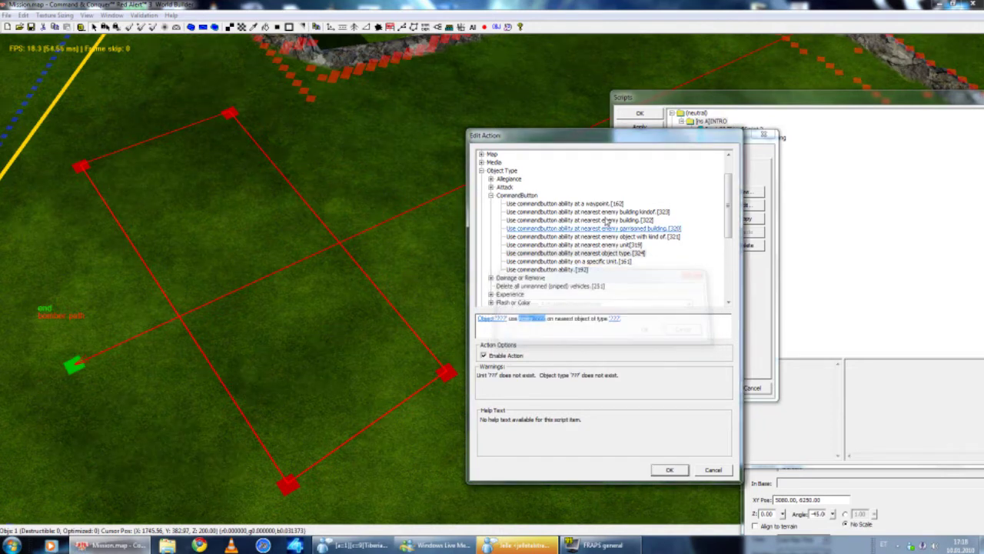
Step: Try "Use commandbutton ability at a waypoint" and check its ability choices without picking one
{"action": "left_click", "coordinate": [598, 203]}
{"action": "left_click", "coordinate": [535, 320]}
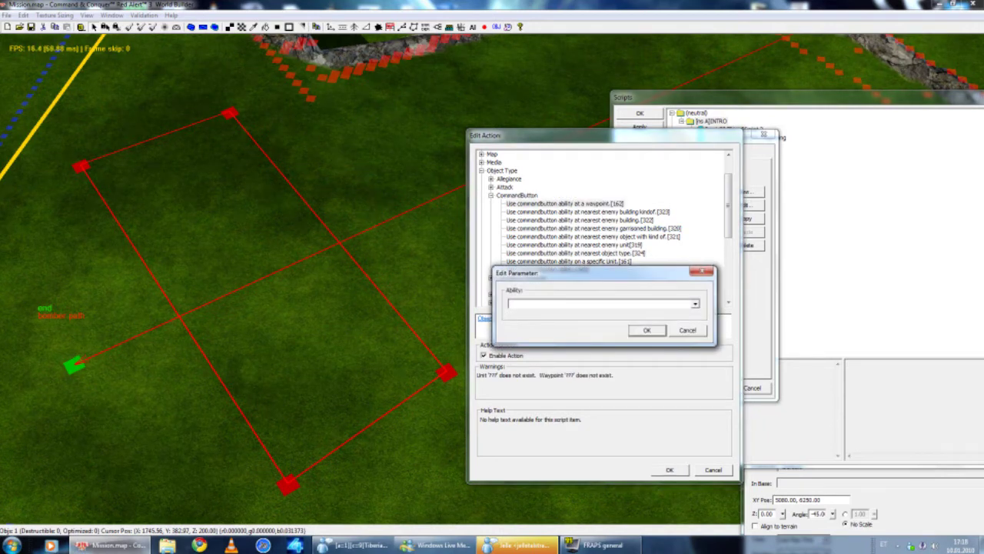
{"action": "left_click", "coordinate": [681, 304]}
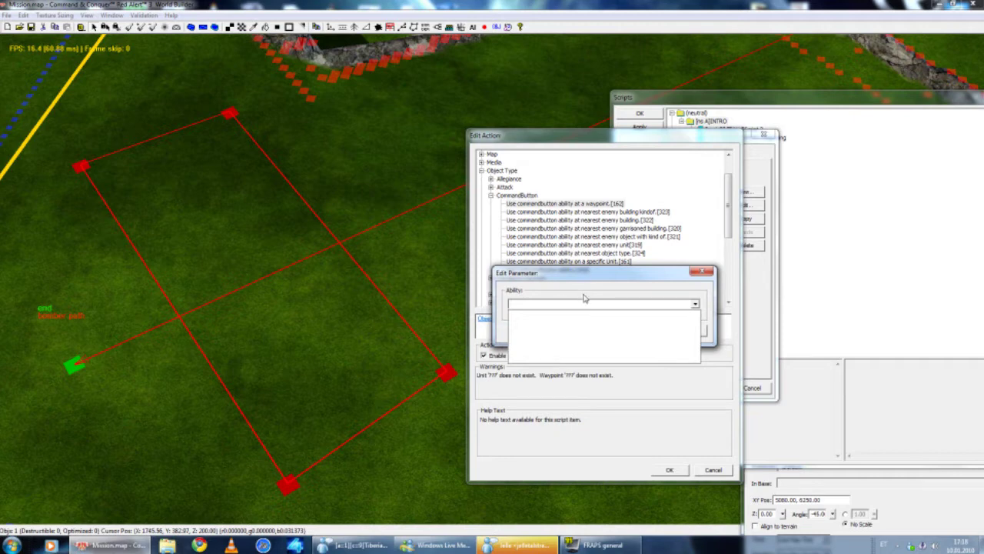
{"action": "left_click", "coordinate": [610, 272]}
{"action": "left_click", "coordinate": [687, 331]}
Step: Use the "Use commandbutton ability at nearest object type" action to pick the ability Command_ActivateEjectPassengersSpecialPowerUntargeted
{"action": "left_click", "coordinate": [606, 253]}
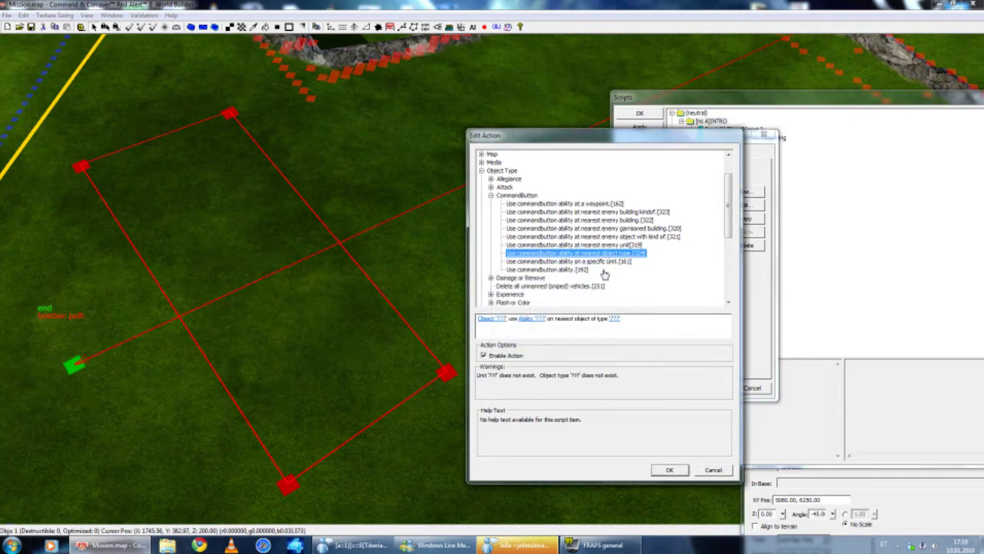
{"action": "left_click", "coordinate": [532, 319]}
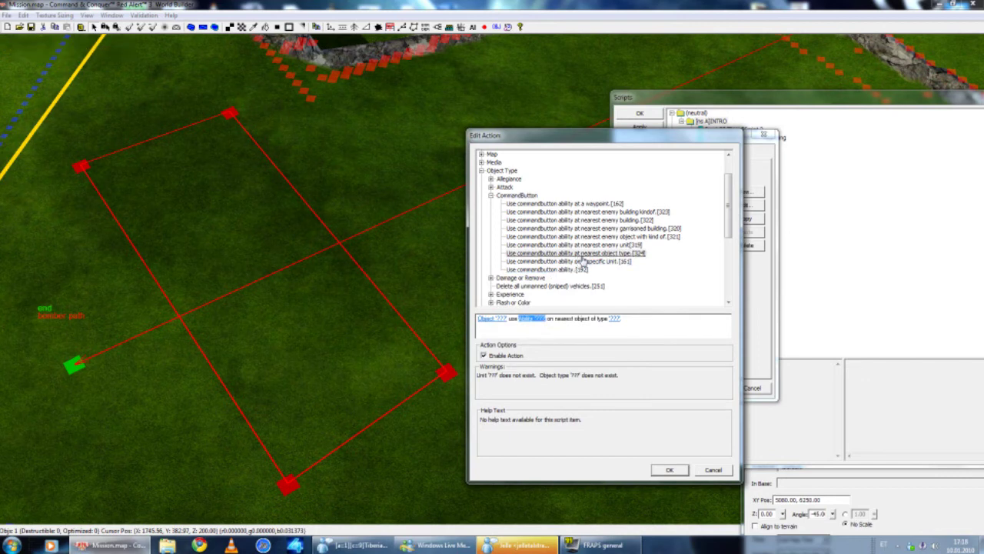
{"action": "left_click", "coordinate": [531, 319]}
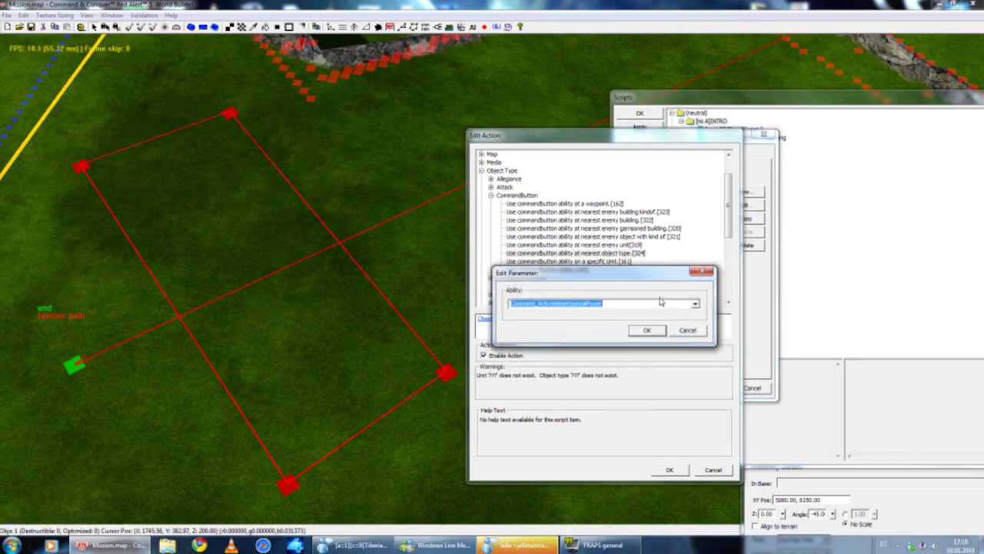
{"action": "left_click", "coordinate": [695, 304]}
{"action": "mouse_move", "coordinate": [696, 322]}
{"action": "left_mouse_down"}
{"action": "mouse_move", "coordinate": [696, 354]}
{"action": "mouse_move", "coordinate": [694, 308]}
{"action": "left_mouse_up"}
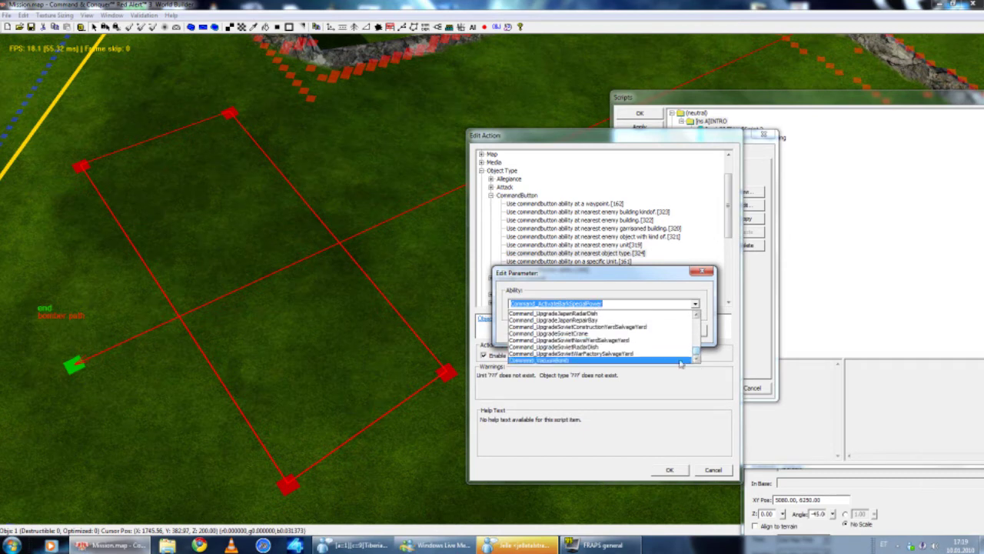
{"action": "left_click_drag", "start_coordinate": [696, 354], "coordinate": [700, 336]}
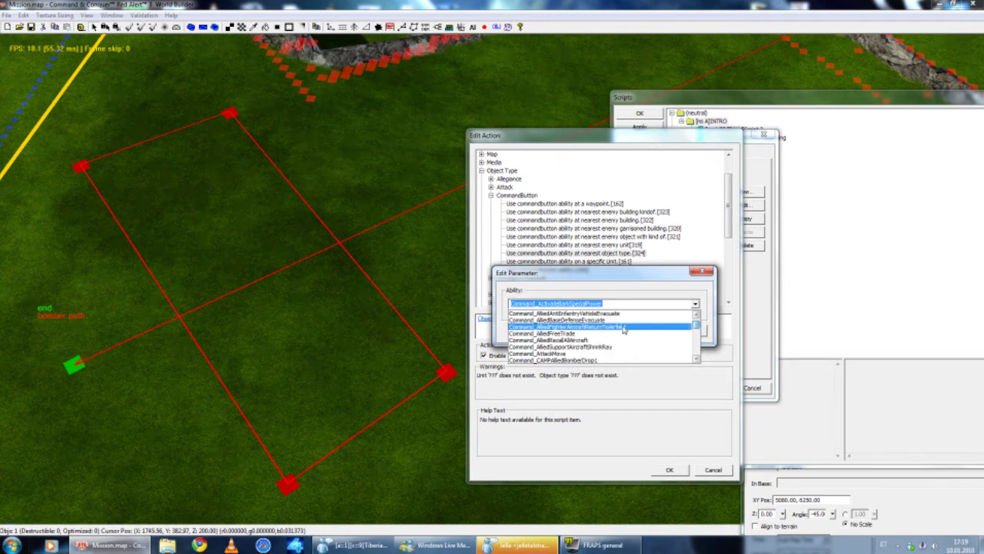
{"action": "scroll", "coordinate": [567, 331], "scroll_direction": "up", "scroll_amount": 1}
{"action": "scroll", "coordinate": [554, 327], "scroll_direction": "up", "scroll_amount": 5}
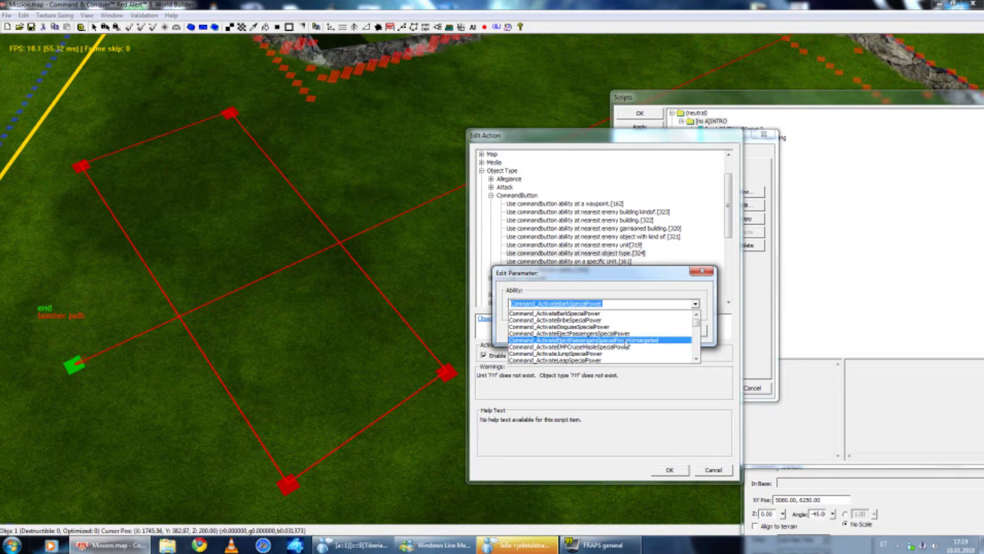
{"action": "left_click", "coordinate": [629, 342]}
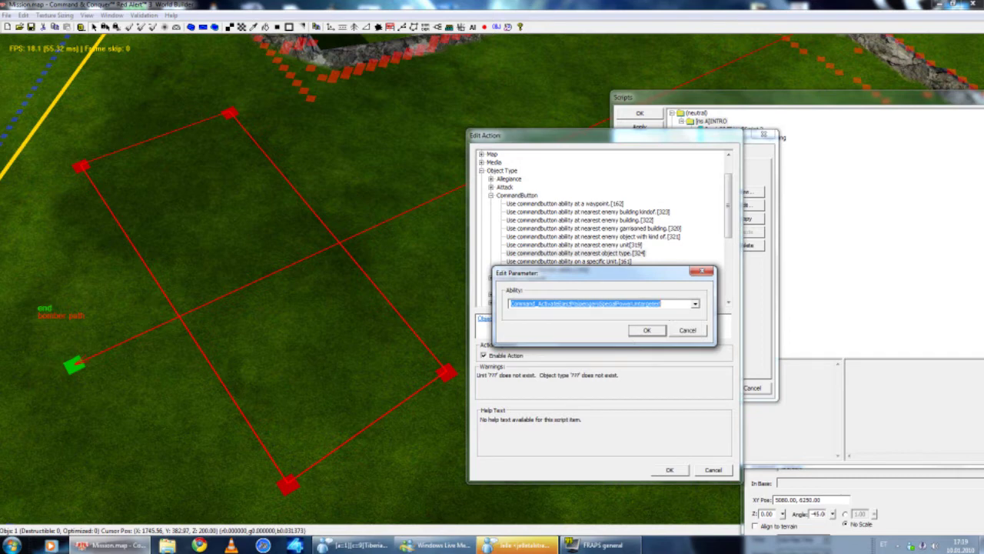
Step: Copy the full name of the chosen eject passengers ability and accept the parameter
{"action": "left_click_drag", "start_coordinate": [662, 304], "coordinate": [527, 304]}
{"action": "left_click_drag", "start_coordinate": [662, 304], "coordinate": [510, 304]}
{"action": "key", "text": "ctrl+c"}
{"action": "right_click", "coordinate": [623, 311]}
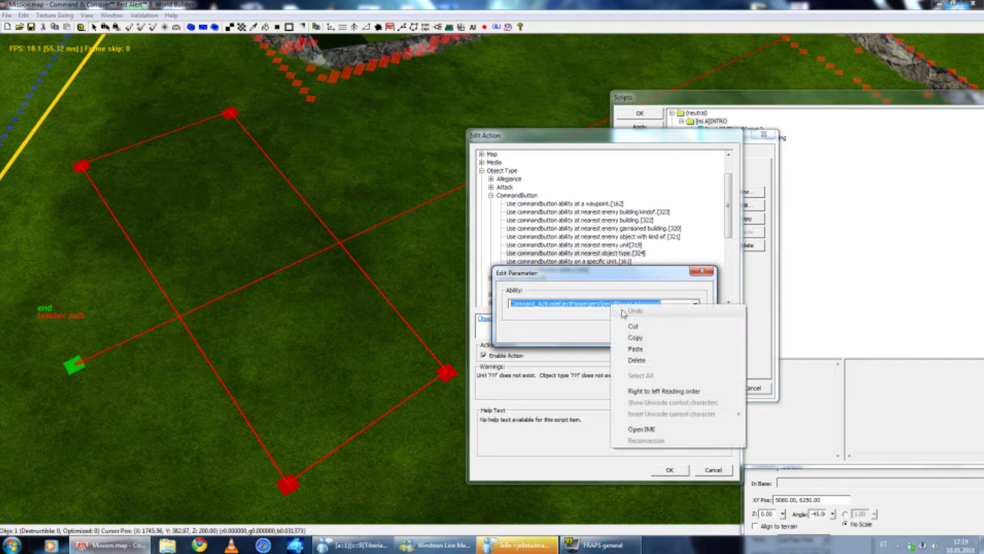
{"action": "left_click", "coordinate": [639, 337]}
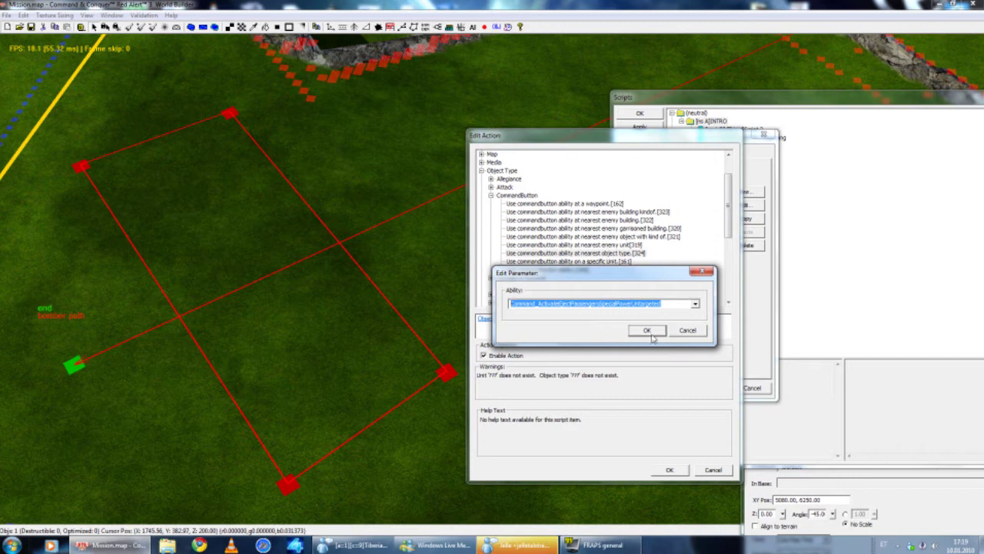
{"action": "left_click", "coordinate": [647, 330]}
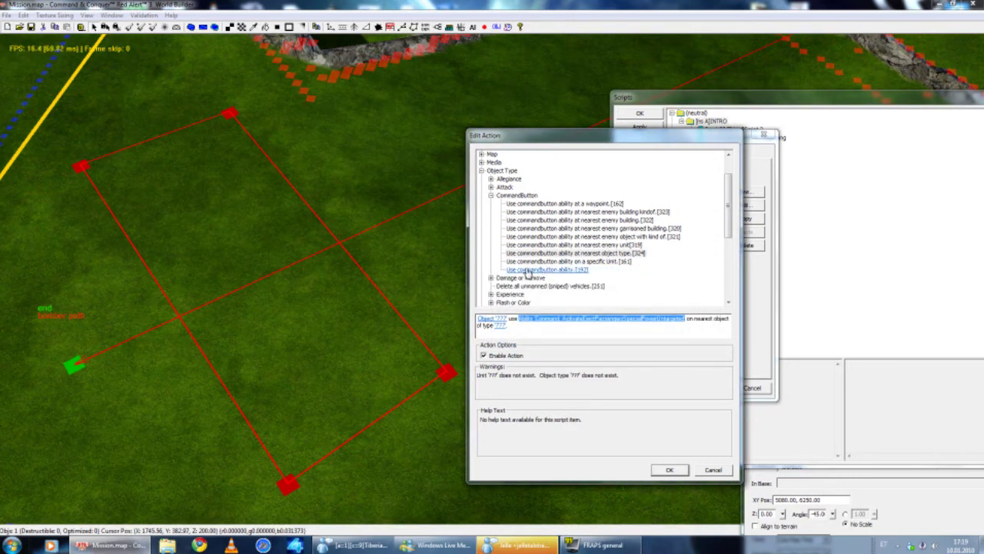
Step: Change the action to plain "Use commandbutton ability" and set its object to bomber
{"action": "left_click", "coordinate": [527, 271]}
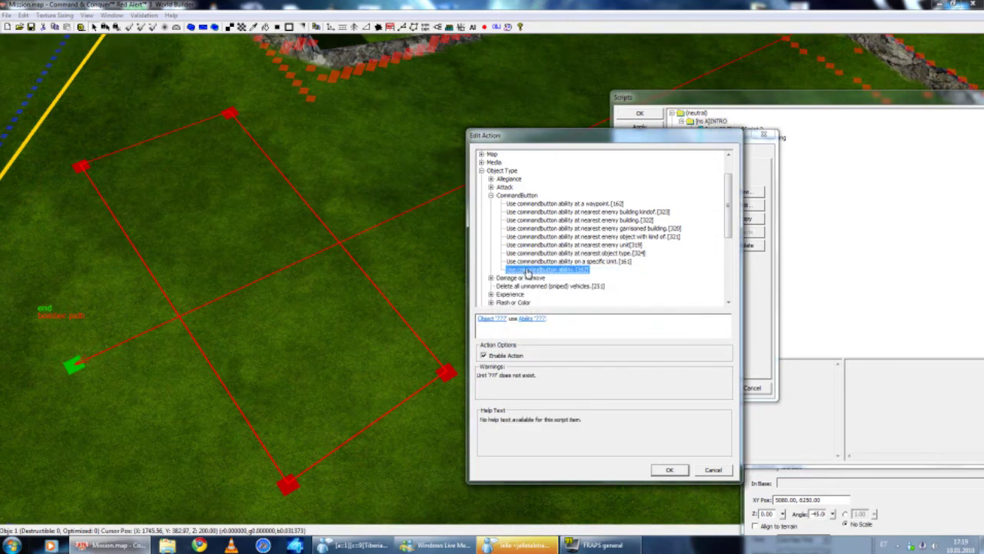
{"action": "left_click", "coordinate": [493, 321]}
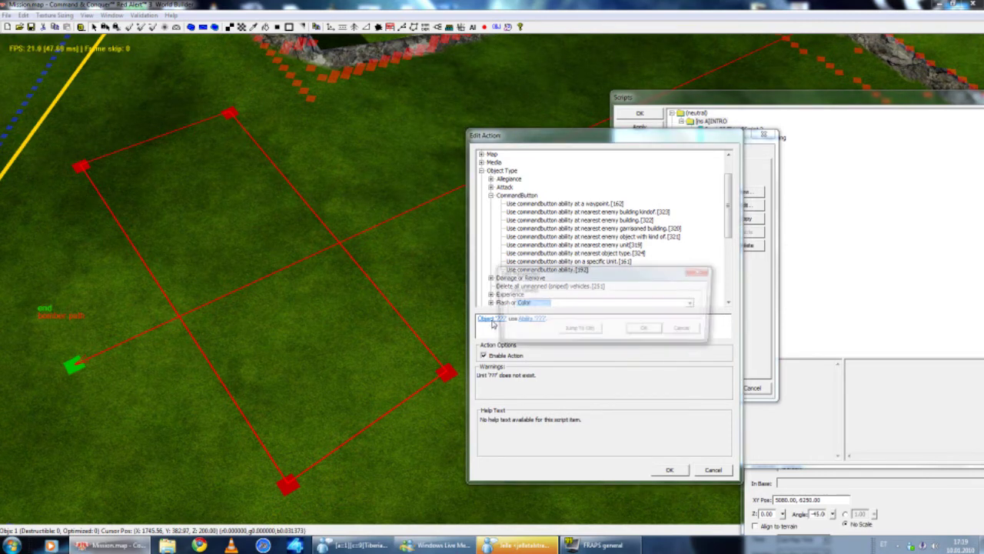
{"action": "left_click", "coordinate": [696, 304]}
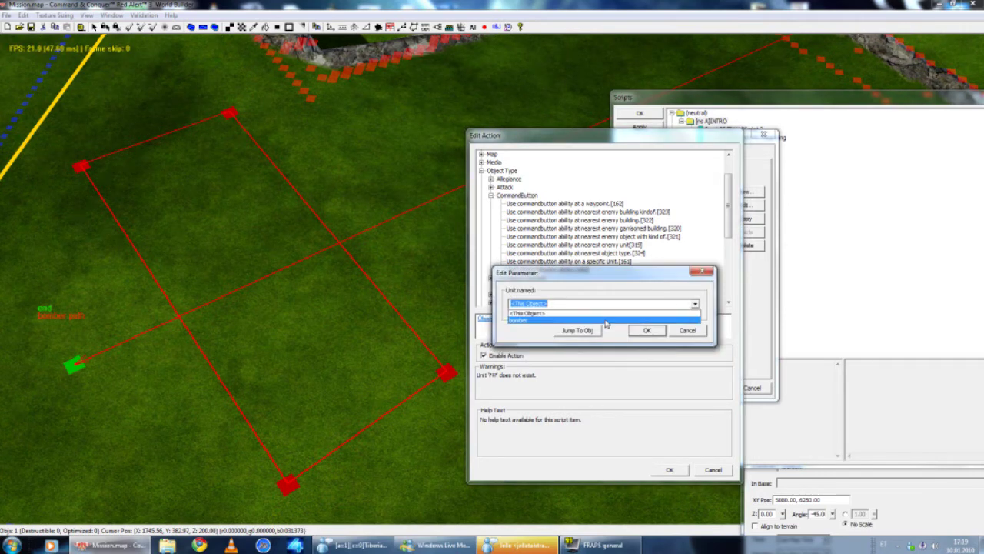
{"action": "left_click", "coordinate": [603, 321]}
{"action": "left_click", "coordinate": [645, 330]}
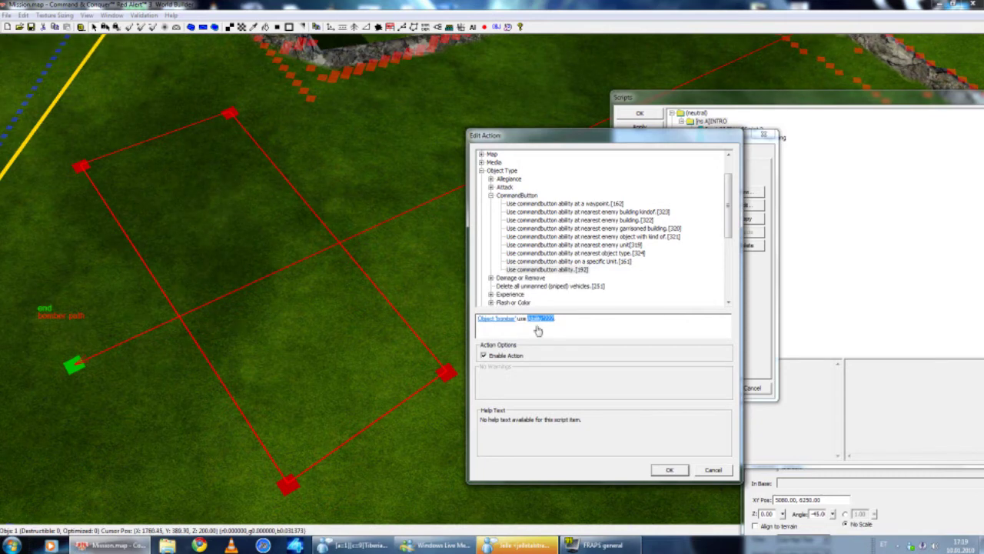
Step: Paste Command_ActivateEjectPassengersSpecialPowerUntargeted as the bomber's ability, and accept the action and Script 3
{"action": "left_click", "coordinate": [541, 319]}
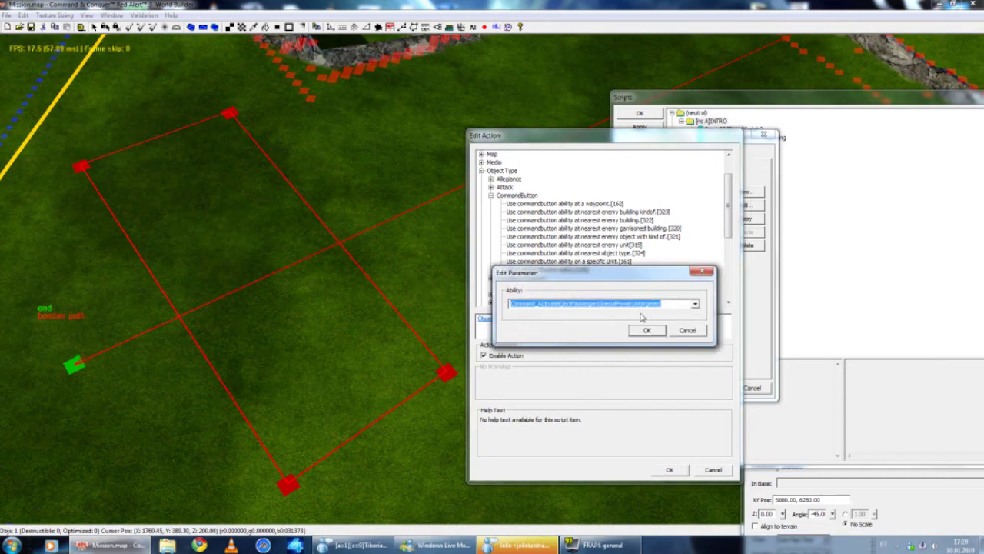
{"action": "left_click", "coordinate": [696, 304]}
{"action": "left_click", "coordinate": [698, 306]}
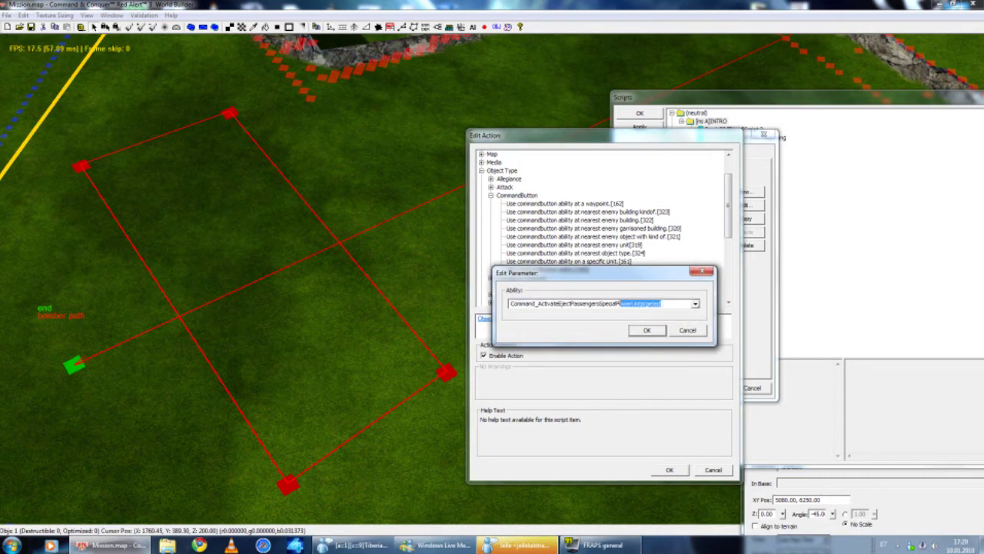
{"action": "key", "text": "BackSpace"}
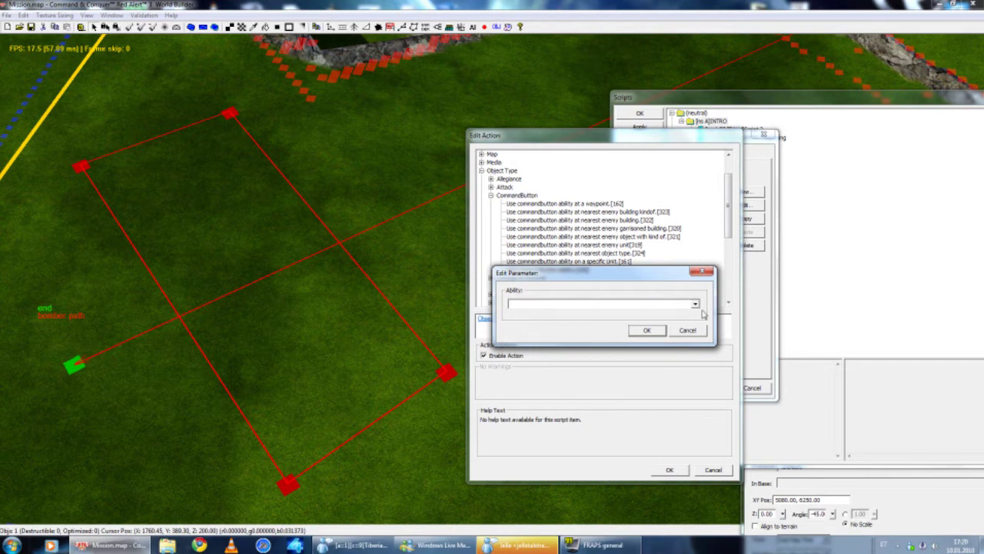
{"action": "right_click", "coordinate": [512, 304]}
{"action": "left_click", "coordinate": [538, 336]}
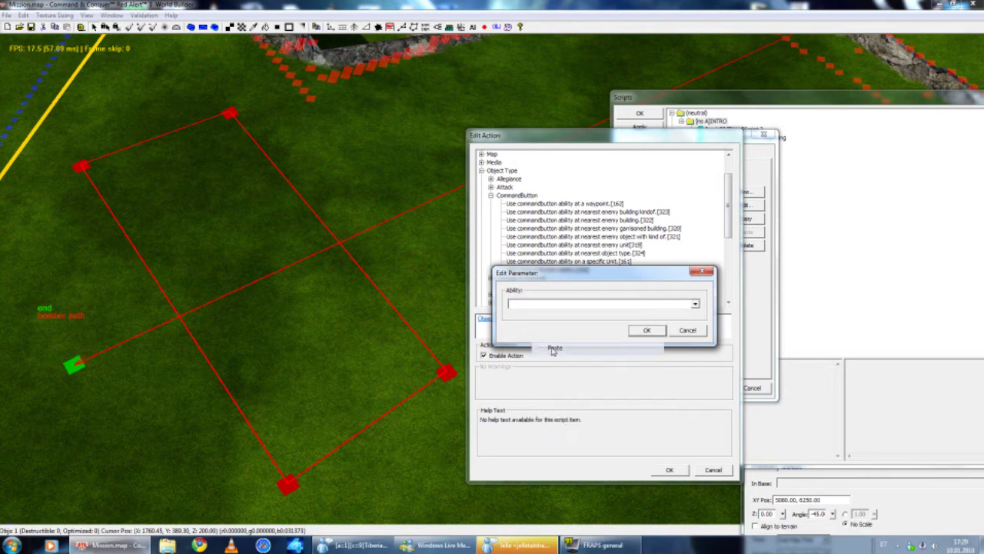
{"action": "key", "text": "Return"}
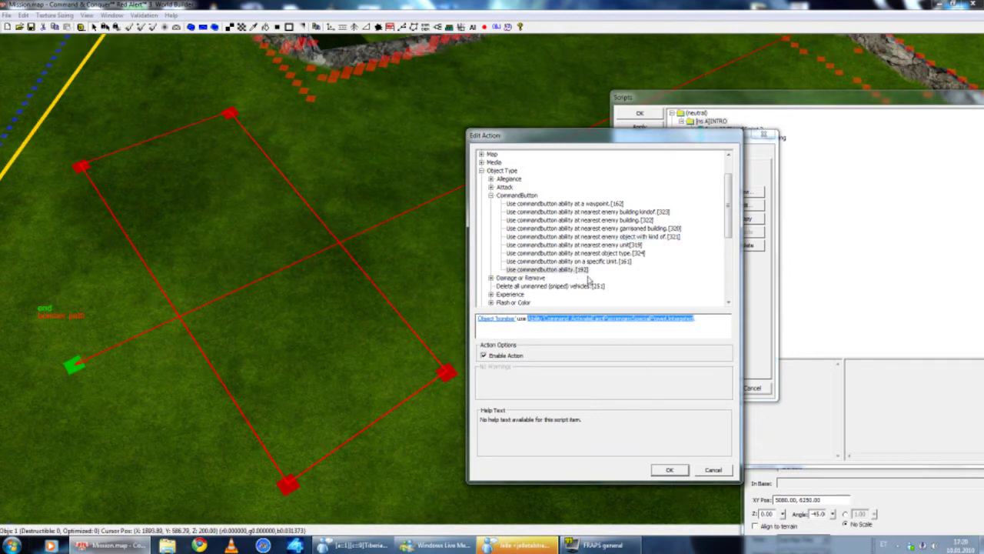
{"action": "left_click", "coordinate": [670, 472]}
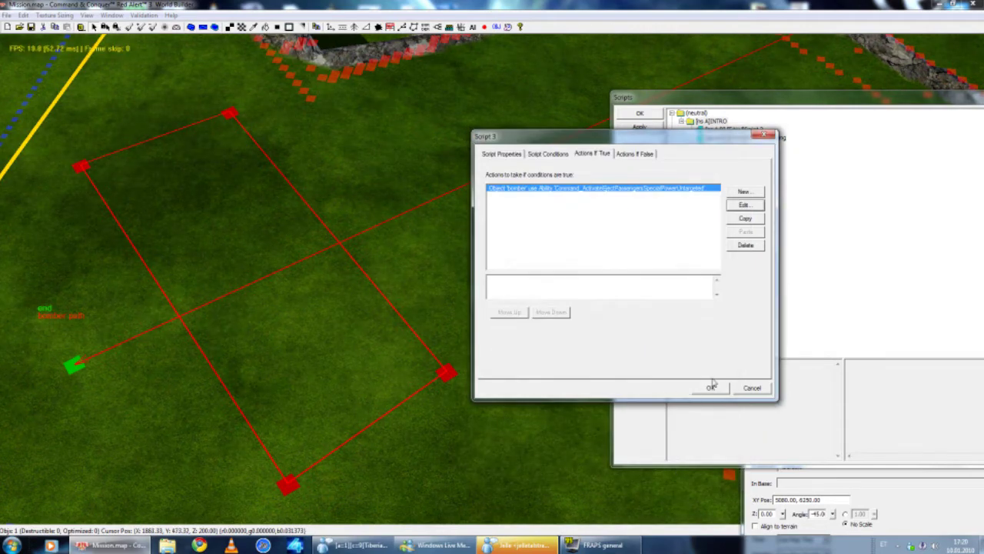
{"action": "left_click", "coordinate": [708, 391]}
Step: Examine the drop area trigger and the end of the bomber path from several angles and distances
{"action": "right_click_drag", "start_coordinate": [530, 300], "coordinate": [545, 236]}
{"action": "middle_click_drag", "start_coordinate": [545, 235], "coordinate": [558, 253]}
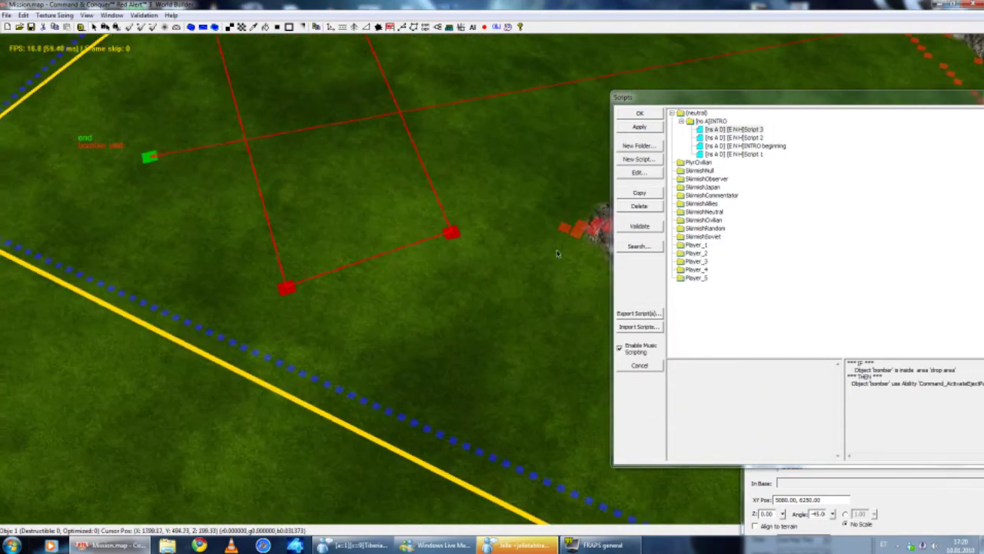
{"action": "right_click_drag", "start_coordinate": [559, 253], "coordinate": [509, 336]}
{"action": "mouse_move", "coordinate": [413, 292]}
{"action": "middle_mouse_down"}
{"action": "mouse_move", "coordinate": [455, 260]}
{"action": "mouse_move", "coordinate": [538, 220]}
{"action": "mouse_move", "coordinate": [521, 200]}
{"action": "middle_mouse_up"}
{"action": "right_click_drag", "start_coordinate": [520, 200], "coordinate": [503, 226]}
{"action": "mouse_move", "coordinate": [470, 242]}
{"action": "middle_mouse_down"}
{"action": "mouse_move", "coordinate": [407, 255]}
{"action": "mouse_move", "coordinate": [547, 277]}
{"action": "mouse_move", "coordinate": [456, 246]}
{"action": "middle_mouse_up"}
{"action": "scroll", "coordinate": [453, 242], "scroll_direction": "down", "scroll_amount": 3}
{"action": "left_click_drag", "start_coordinate": [665, 97], "coordinate": [744, 103]}
{"action": "right_click_drag", "start_coordinate": [568, 141], "coordinate": [529, 167]}
{"action": "scroll", "coordinate": [518, 169], "scroll_direction": "up", "scroll_amount": 3}
{"action": "right_click_drag", "start_coordinate": [416, 165], "coordinate": [397, 184]}
{"action": "scroll", "coordinate": [487, 217], "scroll_direction": "down", "scroll_amount": 6}
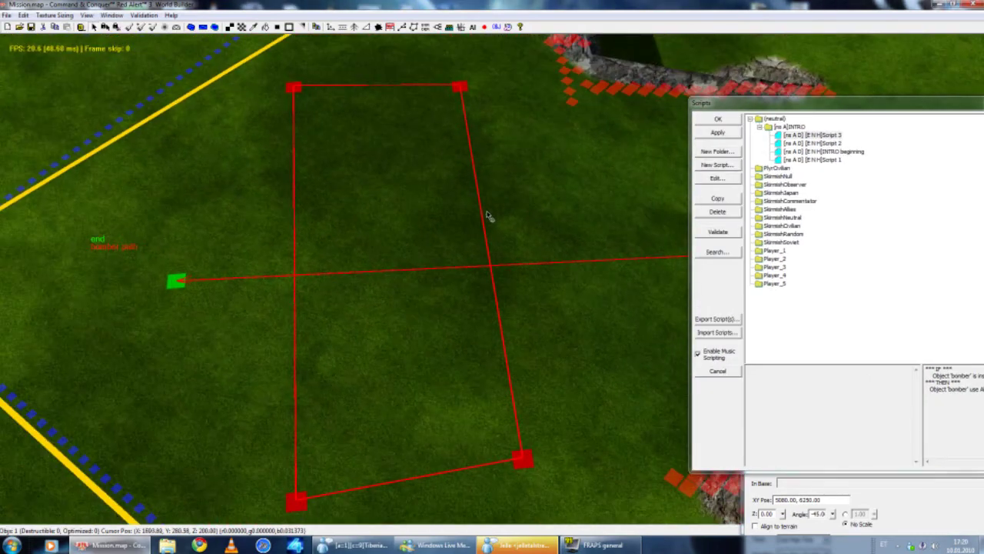
{"action": "scroll", "coordinate": [494, 213], "scroll_direction": "down", "scroll_amount": 2}
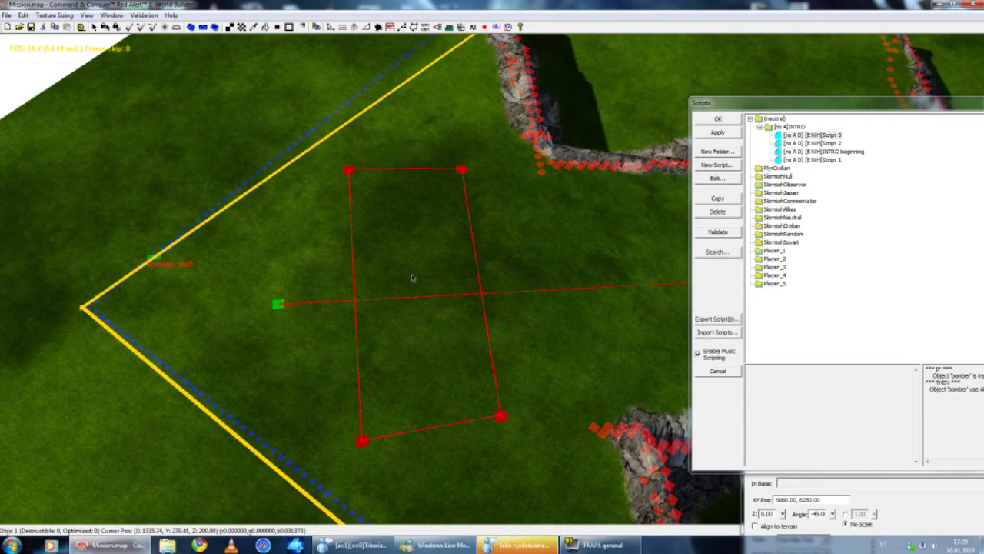
{"action": "scroll", "coordinate": [480, 284], "scroll_direction": "up", "scroll_amount": 3}
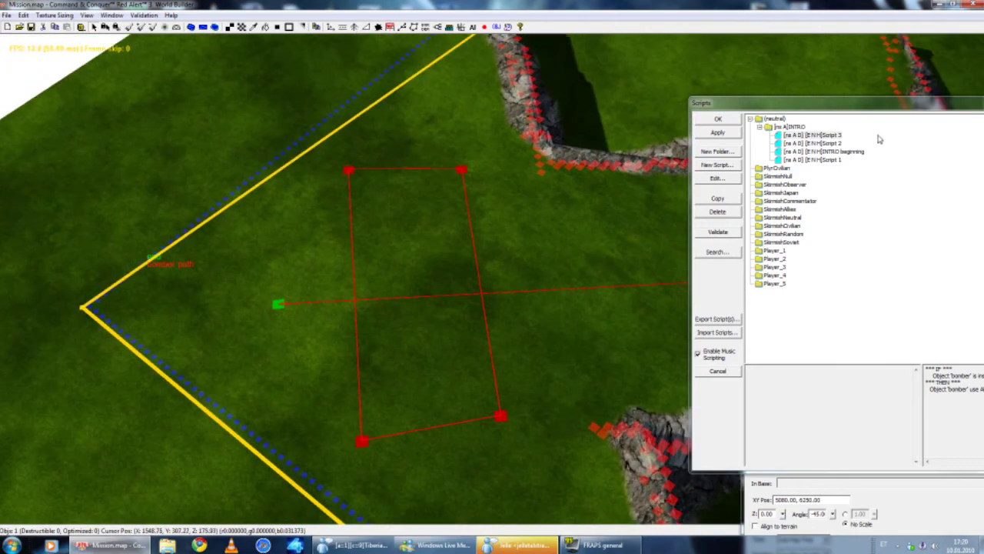
Step: Reopen Script 3 and start a new action among those taken when its conditions are true
{"action": "left_click_drag", "start_coordinate": [823, 110], "coordinate": [738, 96]}
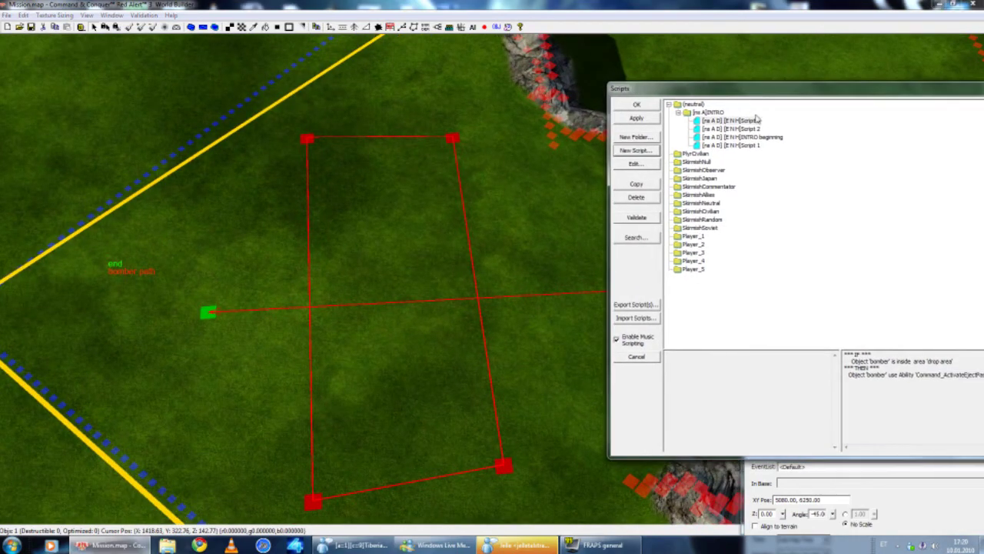
{"action": "left_click", "coordinate": [757, 110]}
{"action": "left_click_drag", "start_coordinate": [683, 87], "coordinate": [536, 64]}
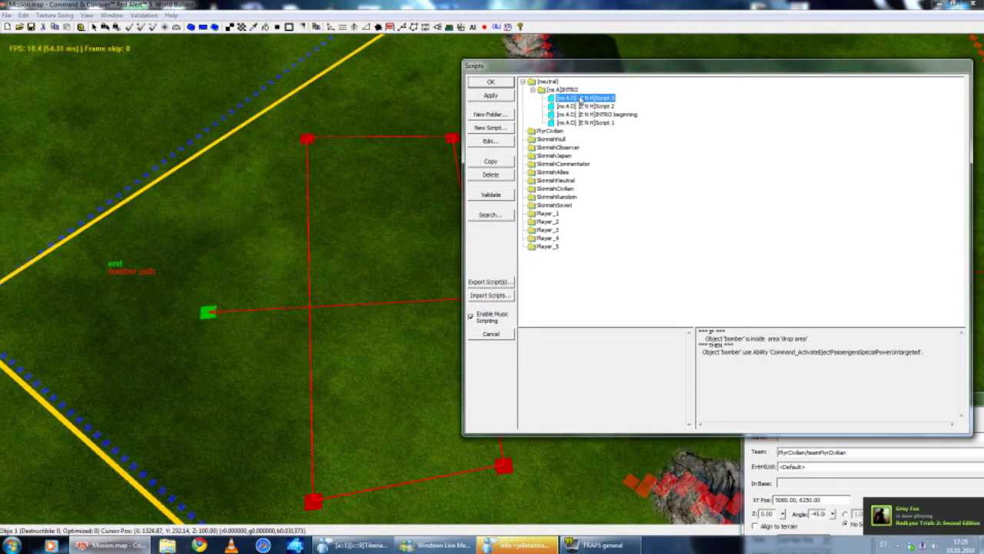
{"action": "double_click", "coordinate": [580, 100]}
{"action": "left_click", "coordinate": [640, 135]}
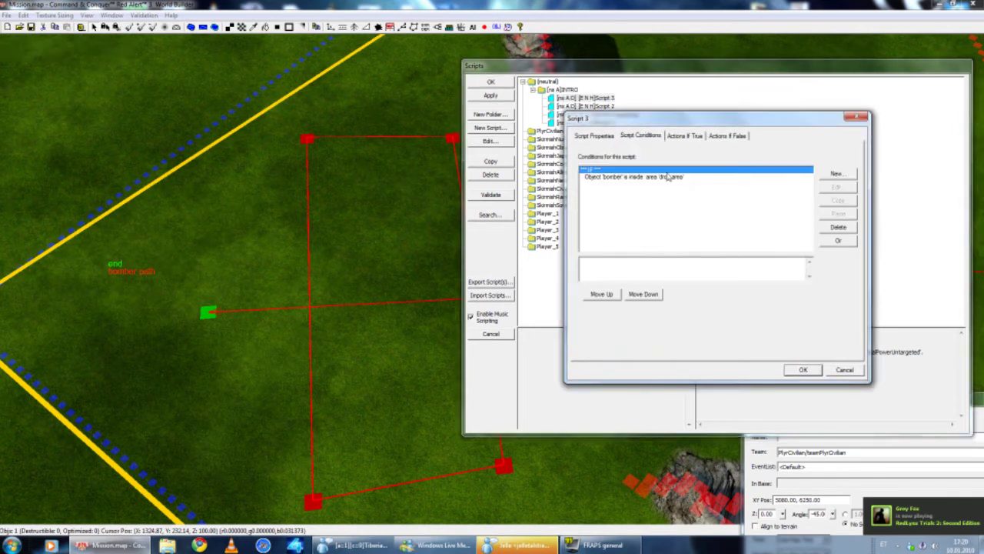
{"action": "left_click", "coordinate": [692, 137]}
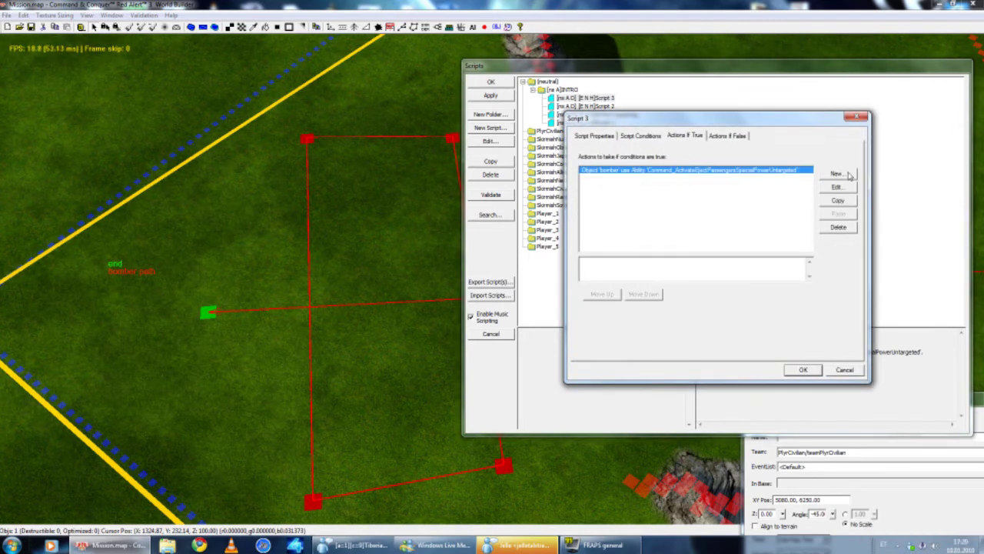
{"action": "double_click", "coordinate": [683, 176]}
{"action": "left_click", "coordinate": [574, 221]}
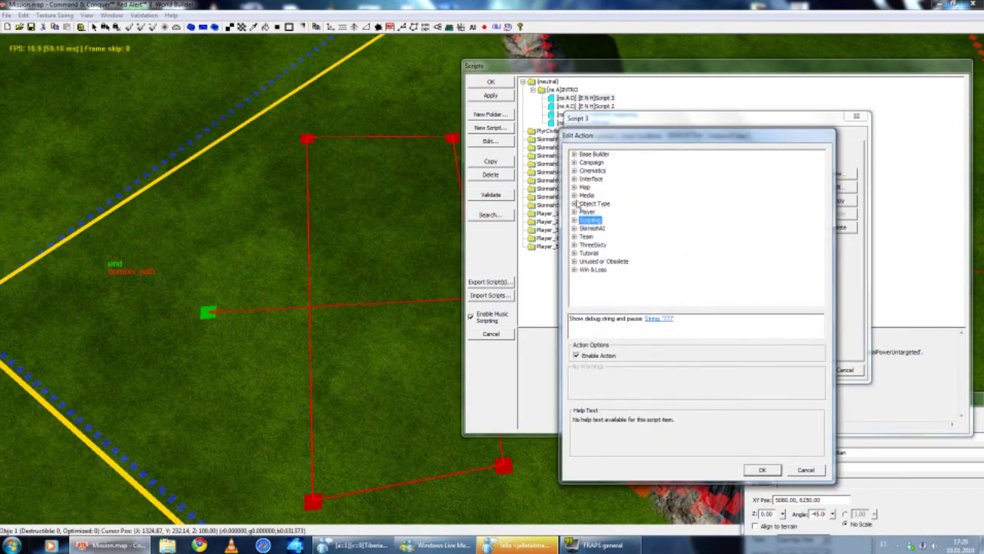
Step: Look through the Campaign and Cinematics camera actions for one suited to the drop scene
{"action": "left_click", "coordinate": [574, 163]}
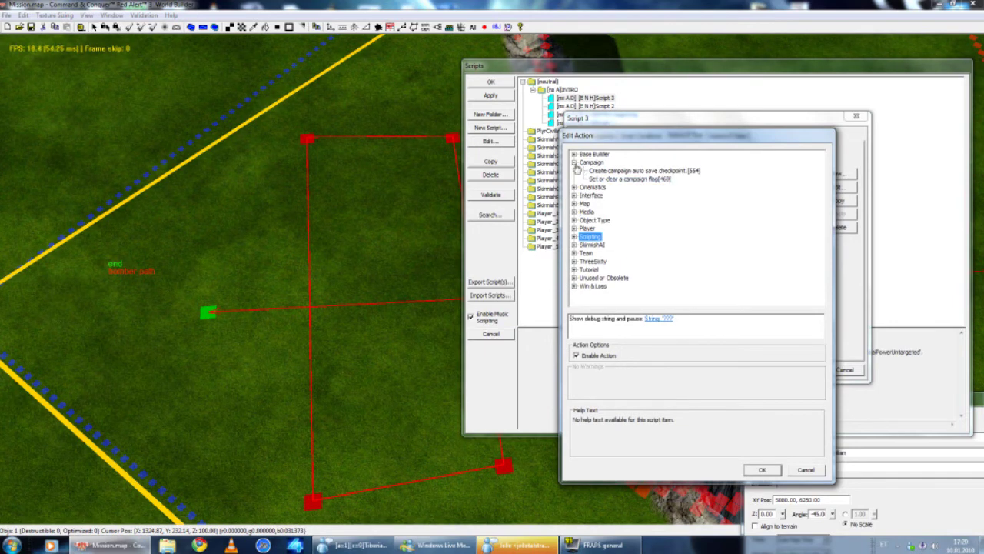
{"action": "left_click", "coordinate": [574, 163]}
{"action": "left_click", "coordinate": [574, 170]}
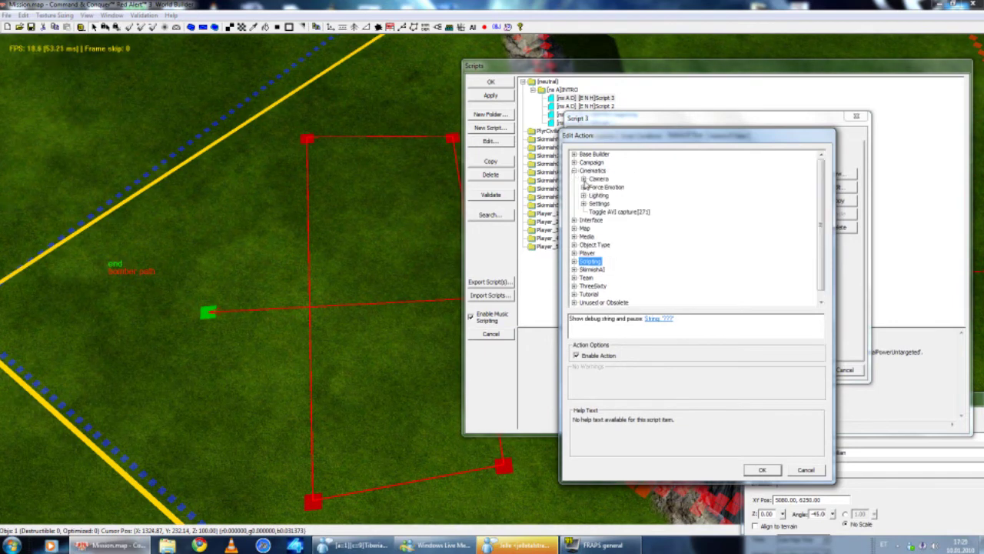
{"action": "left_click", "coordinate": [584, 178]}
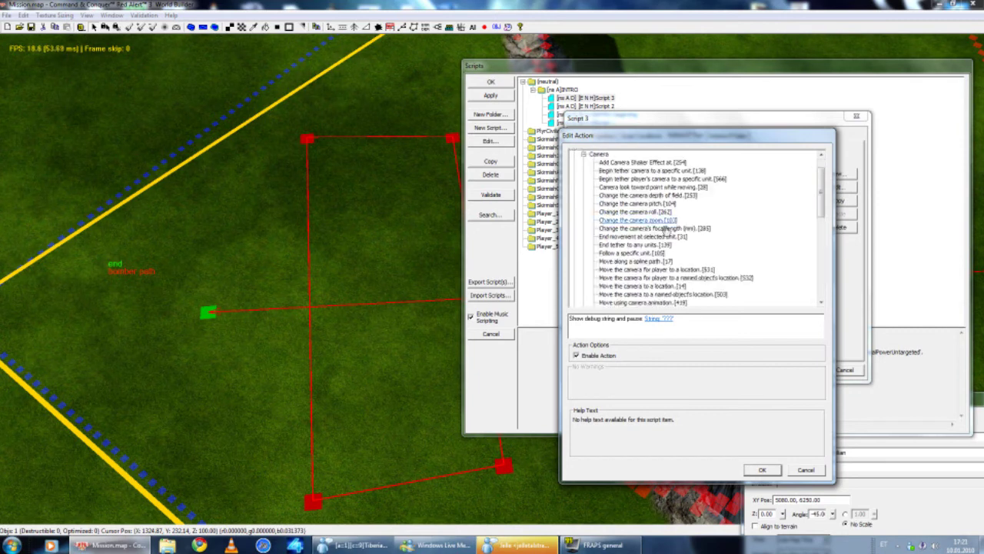
{"action": "scroll", "coordinate": [674, 231], "scroll_direction": "down", "scroll_amount": 4}
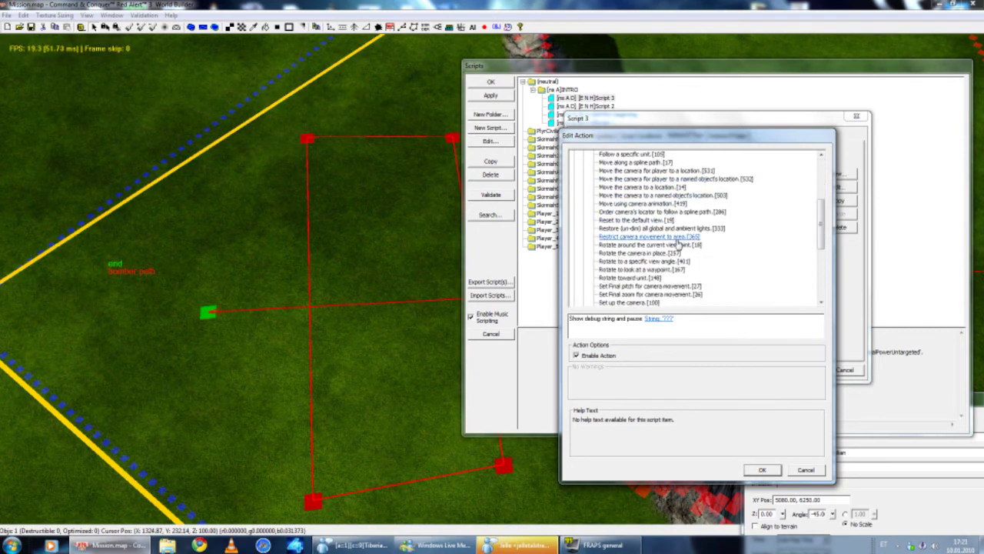
{"action": "scroll", "coordinate": [674, 231], "scroll_direction": "up", "scroll_amount": 5}
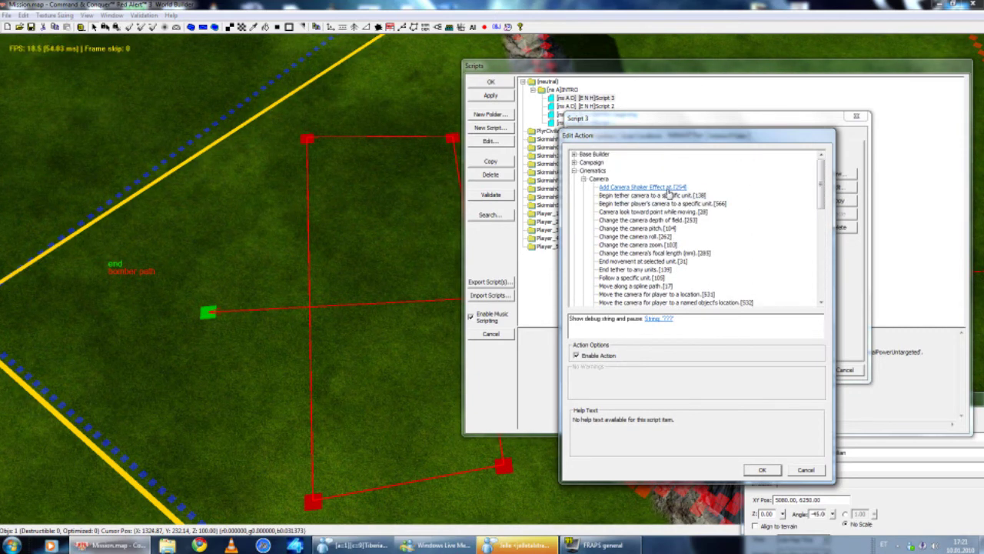
{"action": "scroll", "coordinate": [669, 194], "scroll_direction": "down", "scroll_amount": 1}
{"action": "scroll", "coordinate": [669, 194], "scroll_direction": "down", "scroll_amount": 4}
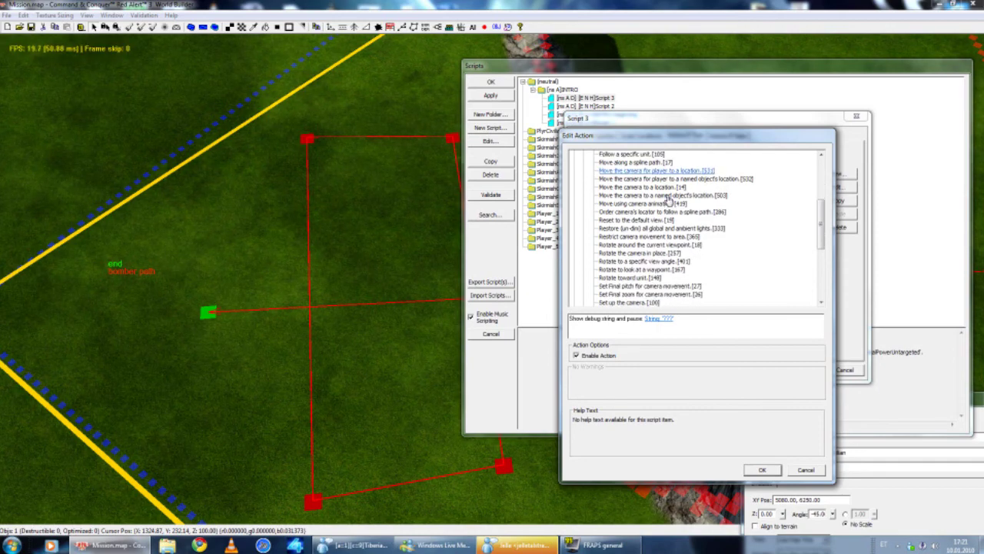
Step: Choose "Set Final zoom for camera movement" as the new action's type
{"action": "right_click_drag", "start_coordinate": [304, 163], "coordinate": [329, 160]}
{"action": "scroll", "coordinate": [303, 159], "scroll_direction": "up", "scroll_amount": 2}
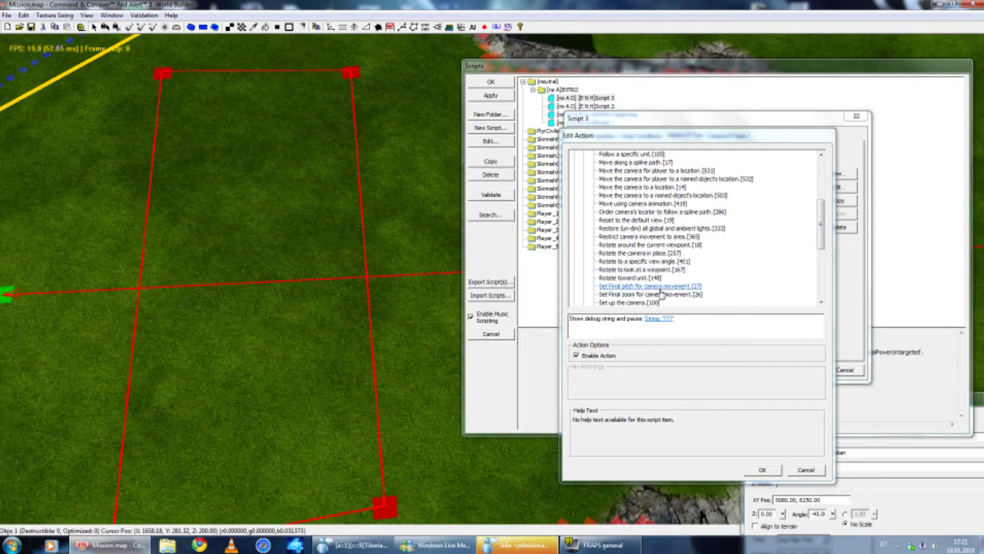
{"action": "left_click", "coordinate": [652, 294]}
{"action": "scroll", "coordinate": [640, 283], "scroll_direction": "down", "scroll_amount": 2}
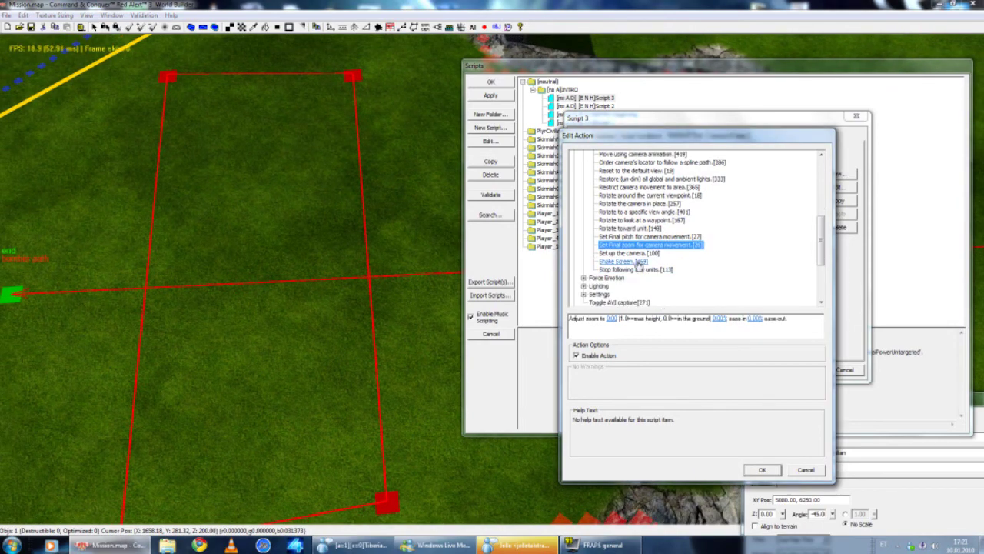
{"action": "scroll", "coordinate": [638, 270], "scroll_direction": "up", "scroll_amount": 2}
{"action": "scroll", "coordinate": [654, 292], "scroll_direction": "down", "scroll_amount": 1}
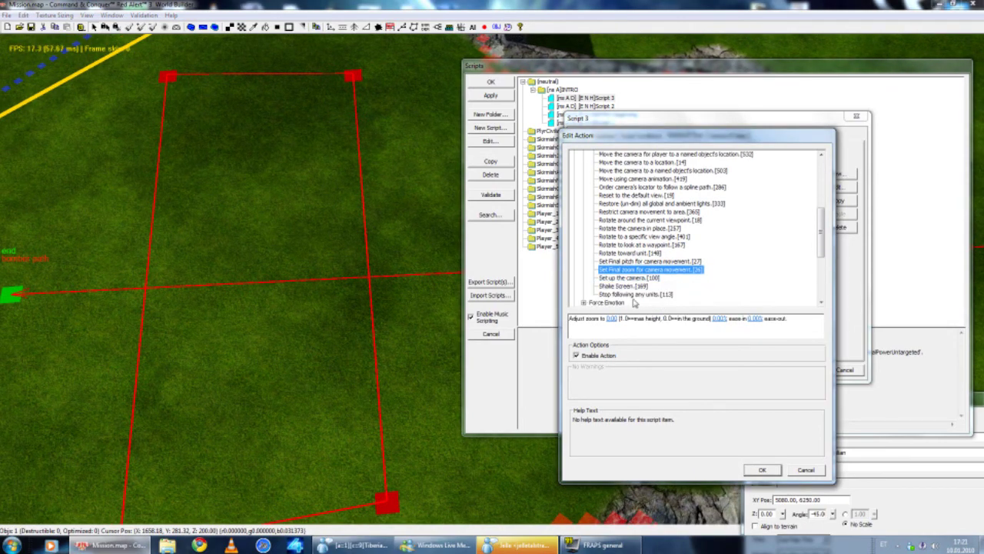